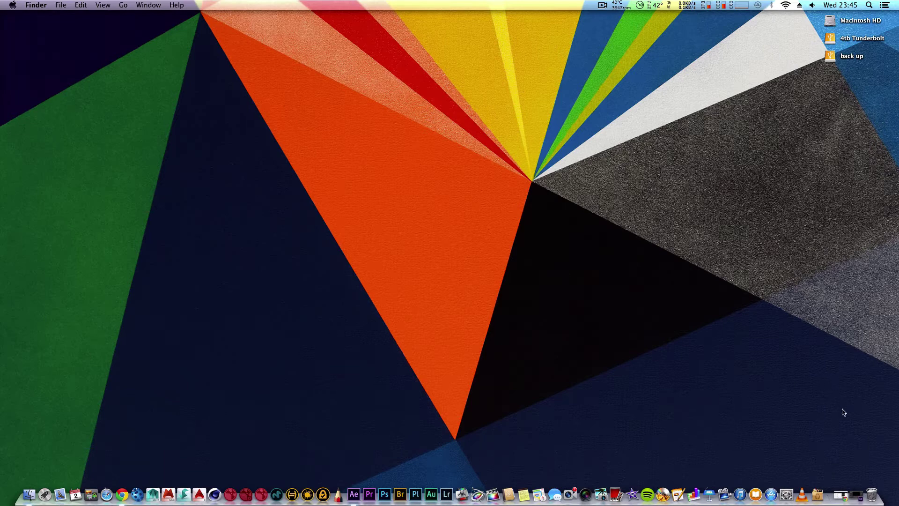
# Step: Restore the minimized Untitled Project window from the Dock to show Comp 1's rig question
pyautogui.click(855, 493)
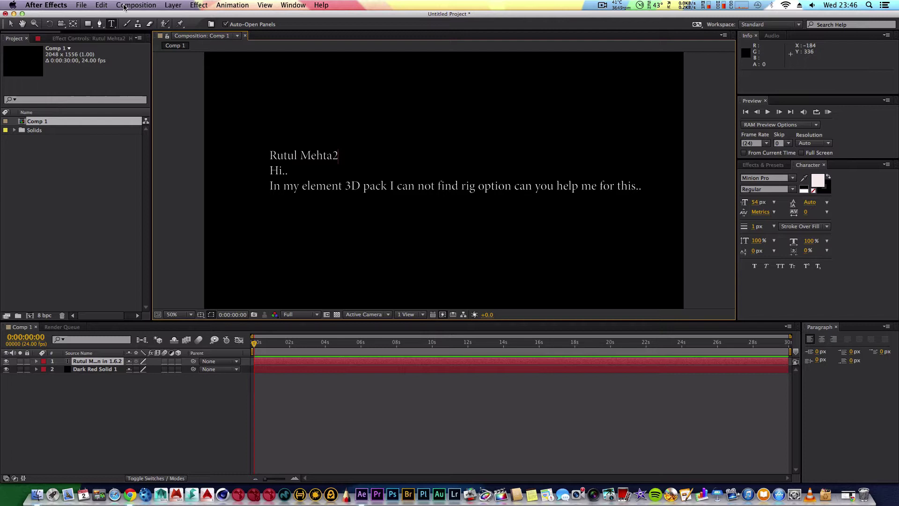
# Step: Create Comp 2 with default settings and add a comp-sized Dark Red Solid 2 layer
pyautogui.click(136, 5)
pyautogui.click(140, 14)
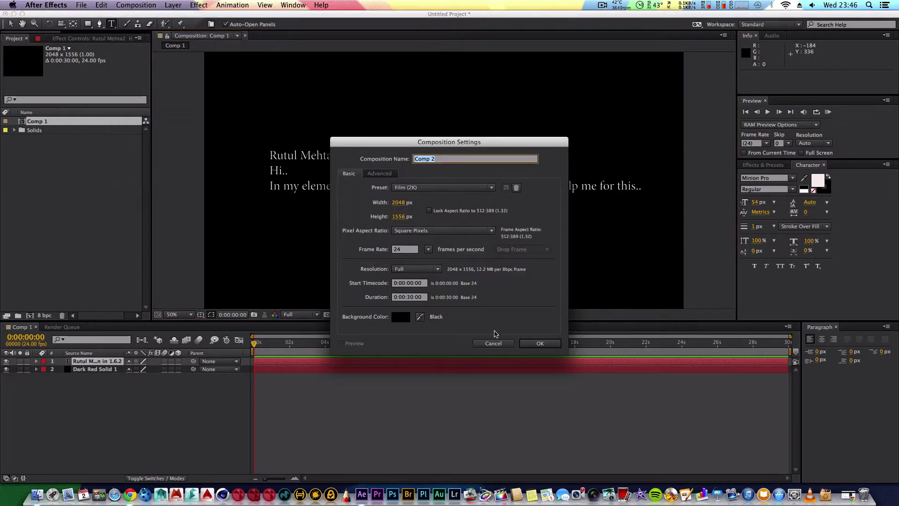
pyautogui.click(535, 345)
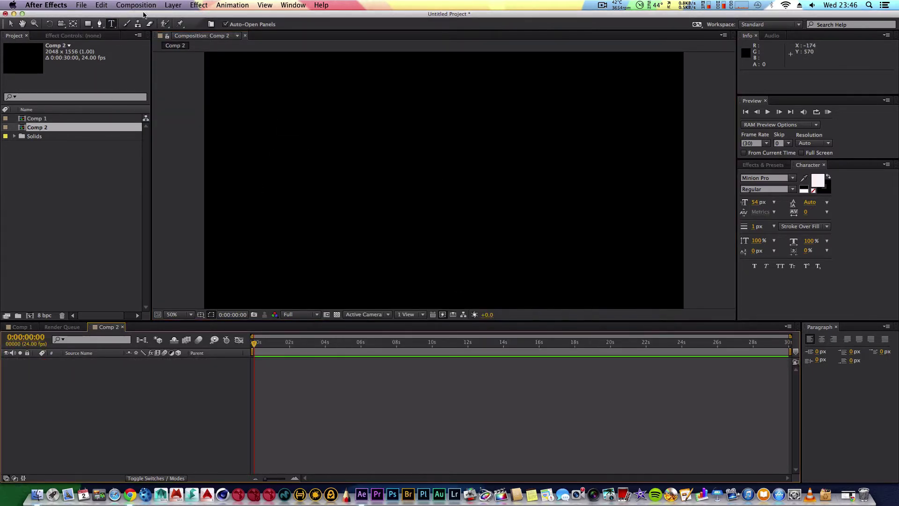
pyautogui.click(170, 6)
pyautogui.moveTo(178, 16)
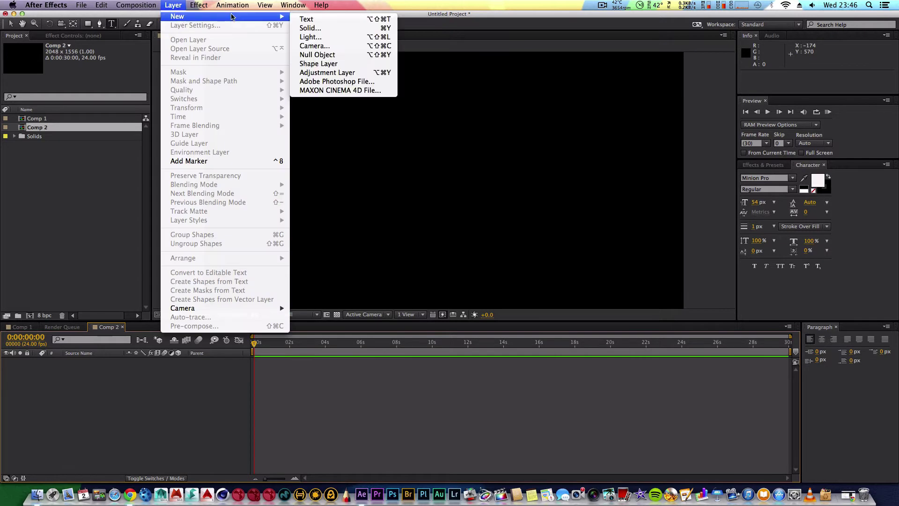
pyautogui.click(309, 26)
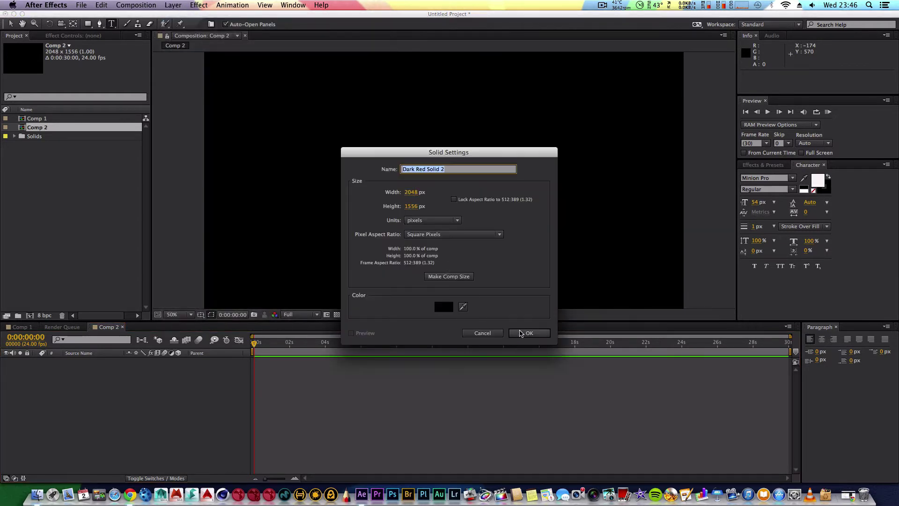
pyautogui.click(458, 277)
pyautogui.click(528, 333)
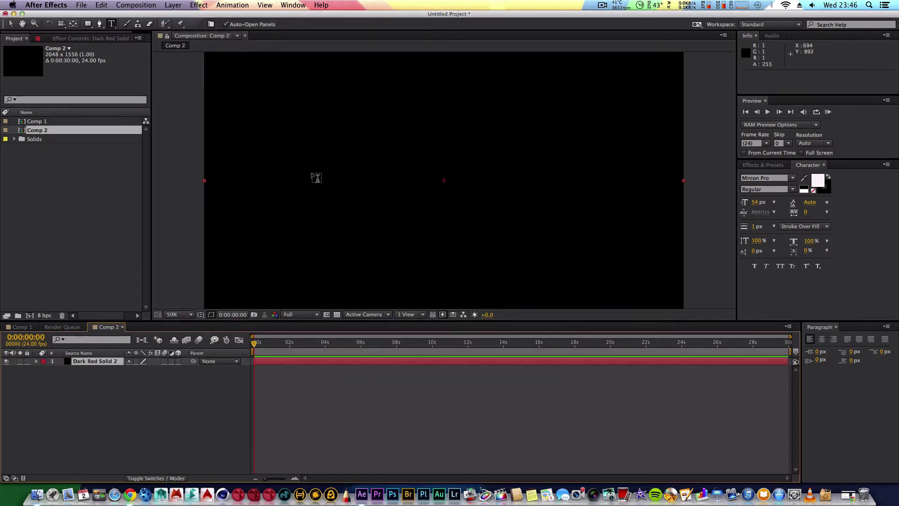
# Step: Apply Video Copilot Element to the solid and open its Scene Setup window
pyautogui.click(198, 5)
pyautogui.moveTo(248, 283)
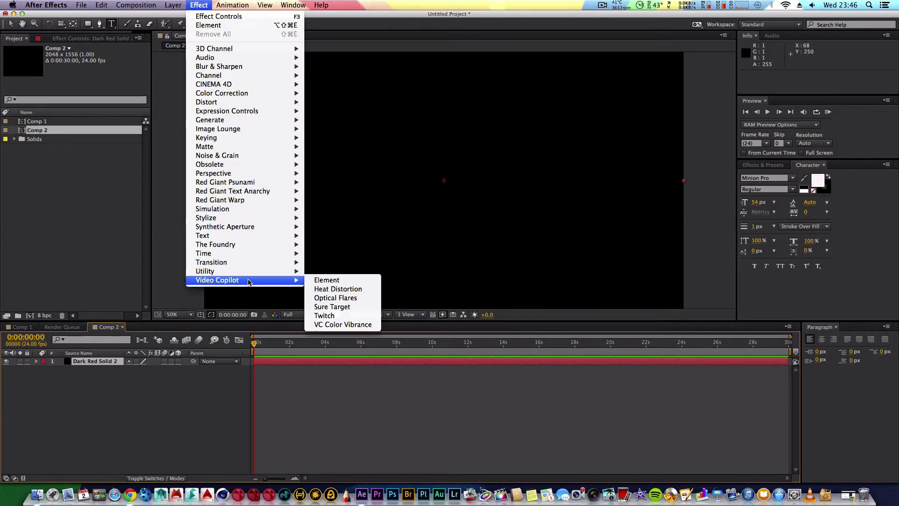
pyautogui.click(327, 281)
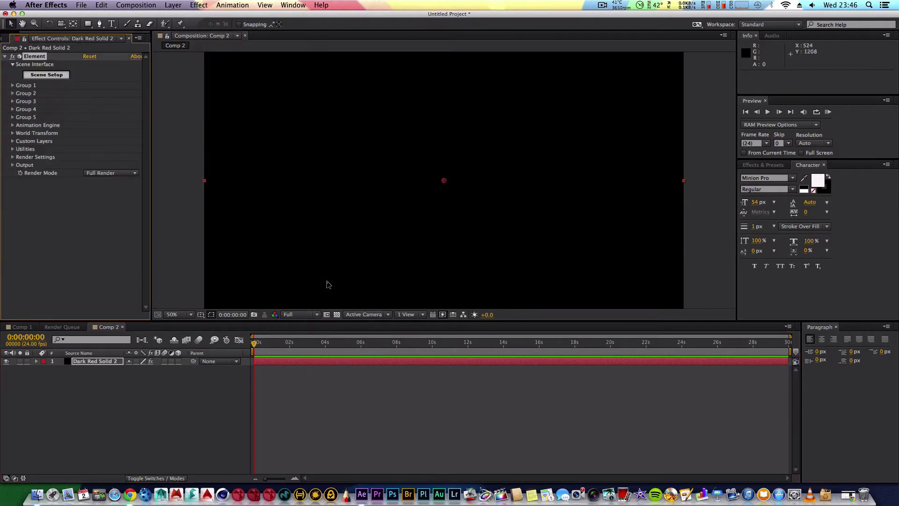
pyautogui.click(56, 78)
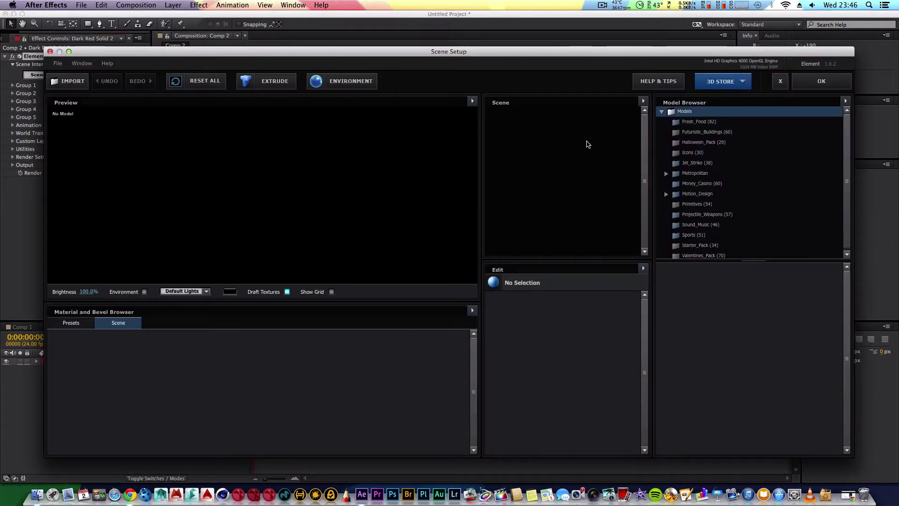
# Step: Load Air_Force_One from Jet_Strike and test its landing gear with the Rig Control
pyautogui.click(702, 164)
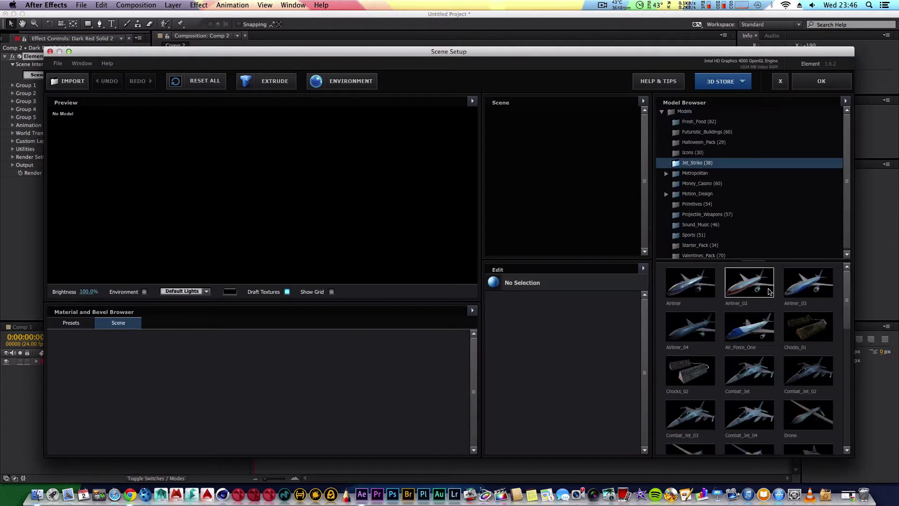
pyautogui.moveTo(845, 296); pyautogui.dragTo(847, 306)
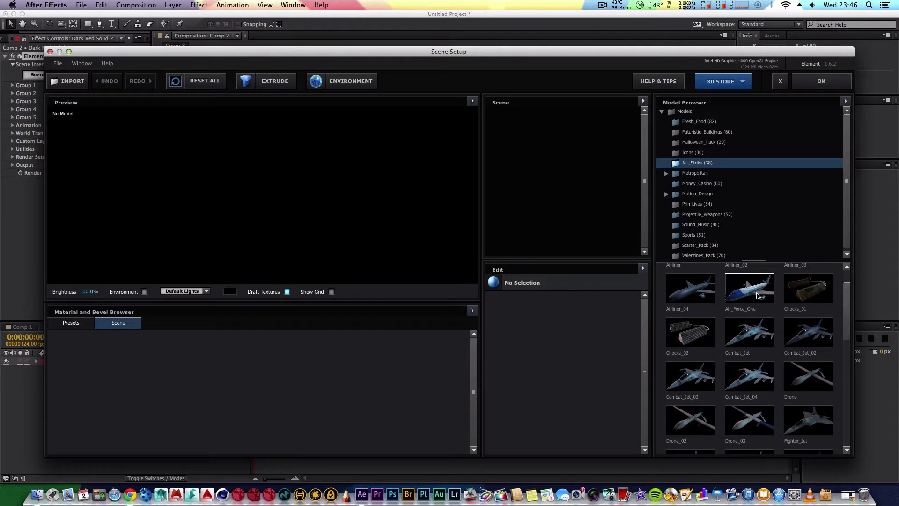
pyautogui.click(754, 293)
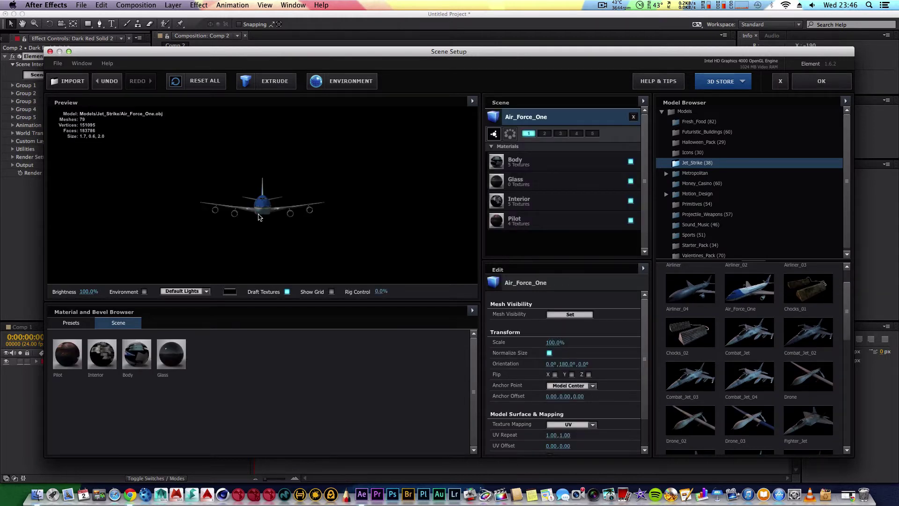
pyautogui.moveTo(231, 208); pyautogui.dragTo(309, 234)
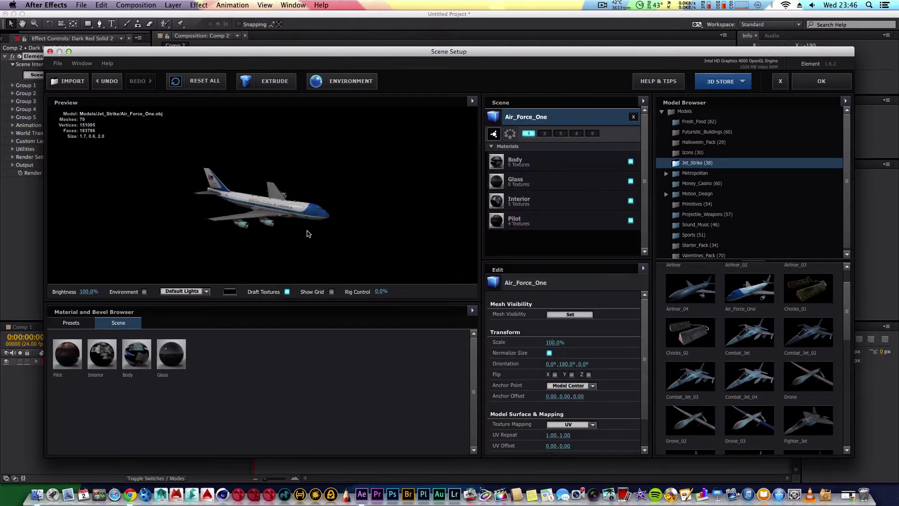
pyautogui.scroll(5, 312, 234)
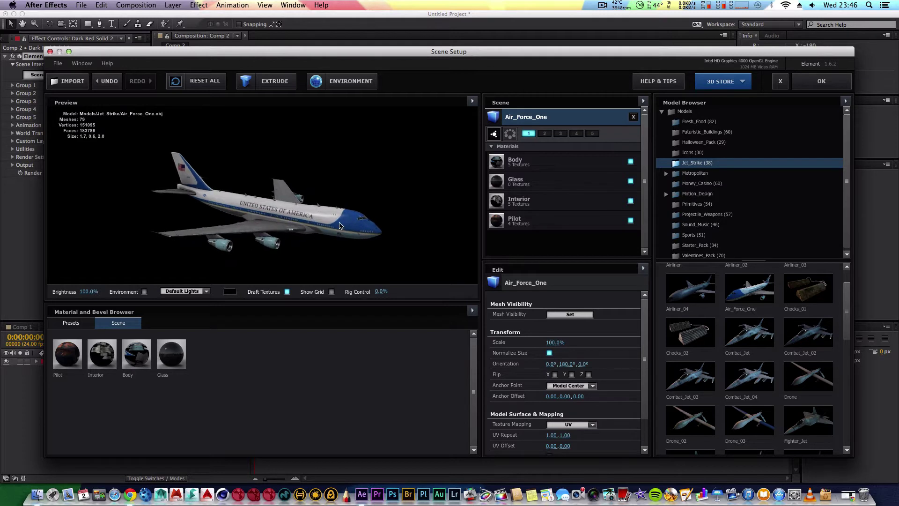
pyautogui.scroll(5, 324, 232)
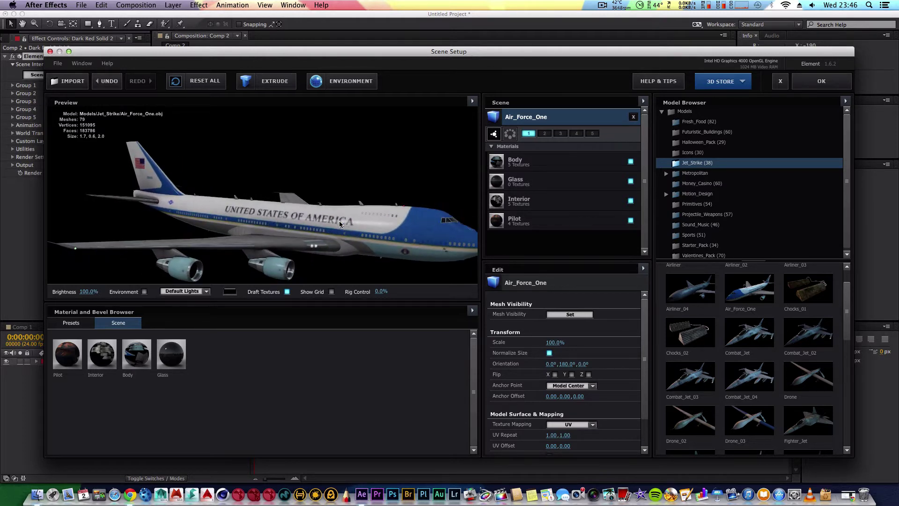
pyautogui.scroll(-3, 373, 243)
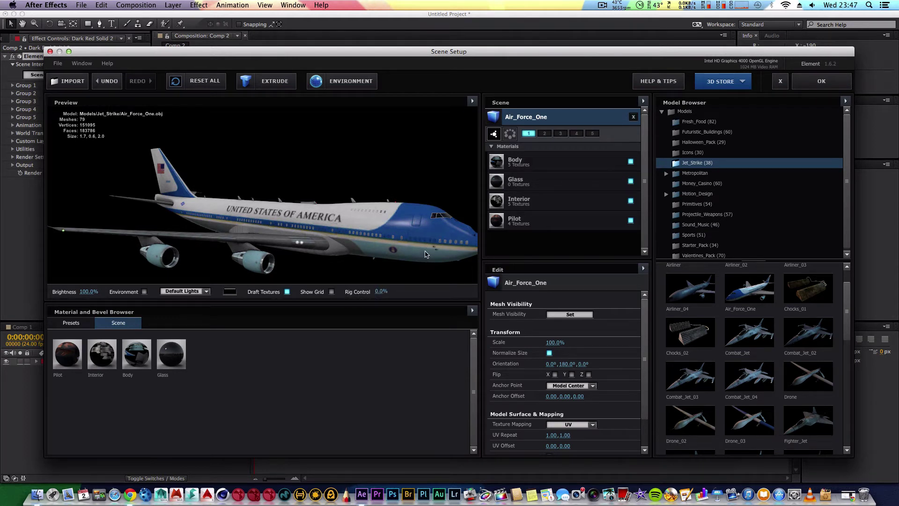
pyautogui.scroll(-2, 427, 254)
pyautogui.scroll(-2, 410, 245)
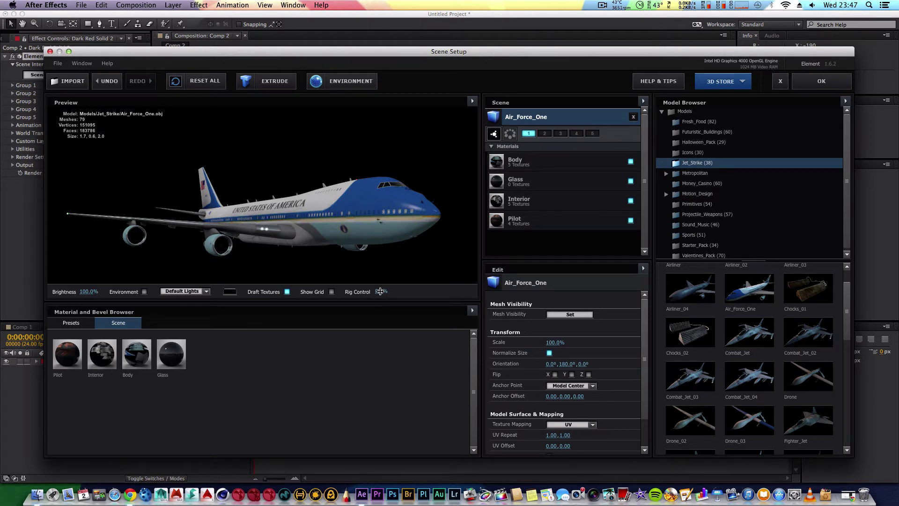
pyautogui.moveTo(381, 291); pyautogui.dragTo(453, 288)
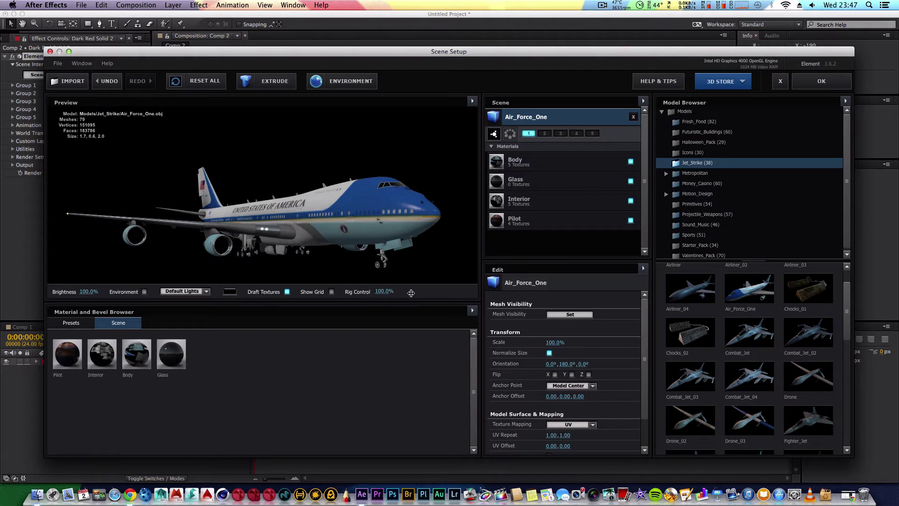
pyautogui.moveTo(382, 292); pyautogui.dragTo(173, 278)
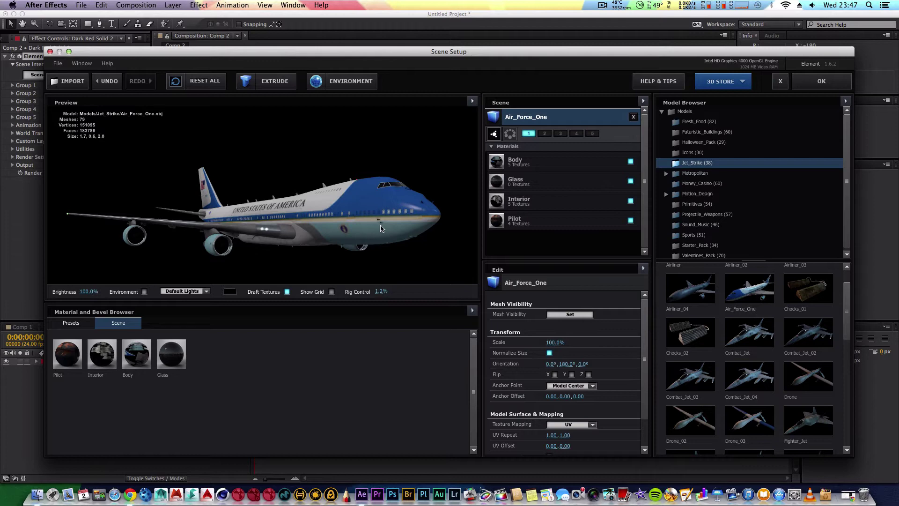
pyautogui.moveTo(431, 220); pyautogui.dragTo(319, 224)
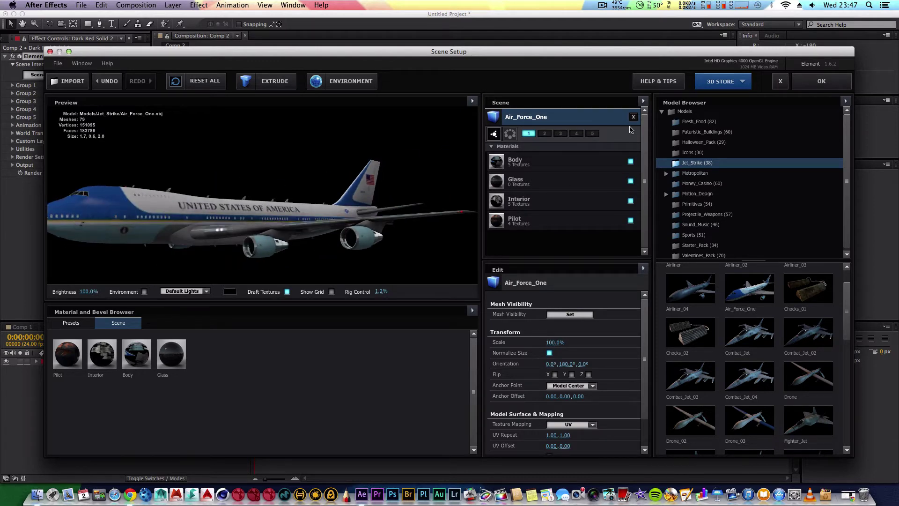
# Step: Replace Air_Force_One with Combat_Jet, test its landing gear, and apply the scene
pyautogui.click(633, 118)
pyautogui.click(749, 333)
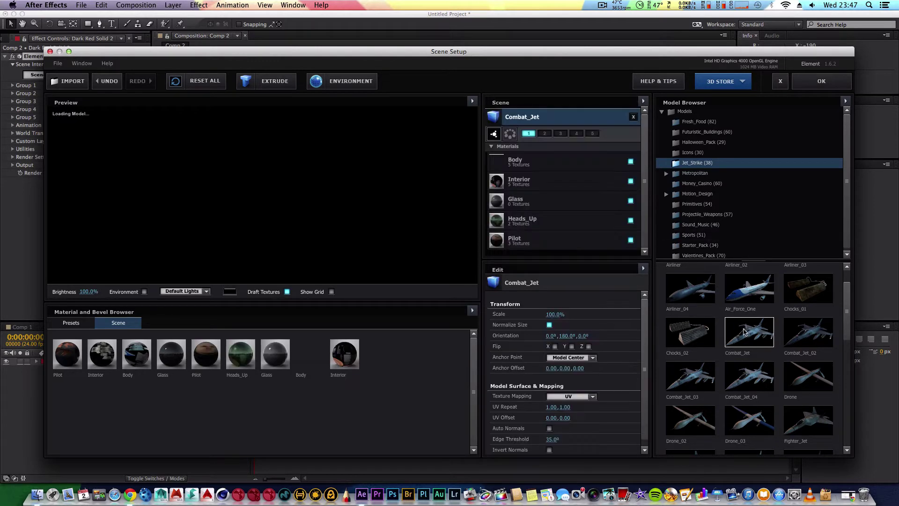
pyautogui.moveTo(276, 222); pyautogui.dragTo(310, 233)
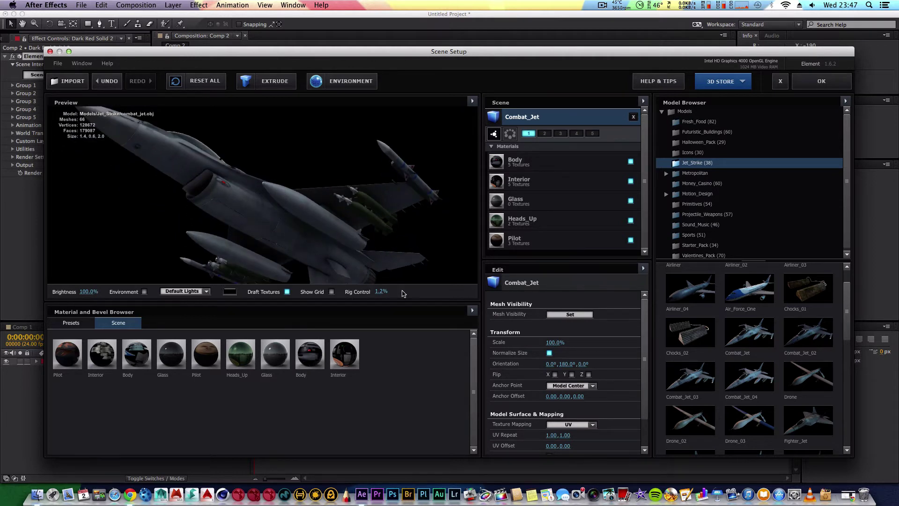
pyautogui.moveTo(381, 292)
pyautogui.mouseDown()
pyautogui.moveTo(672, 287)
pyautogui.moveTo(384, 290)
pyautogui.mouseUp()
pyautogui.moveTo(387, 206); pyautogui.dragTo(276, 231)
pyautogui.click(824, 82)
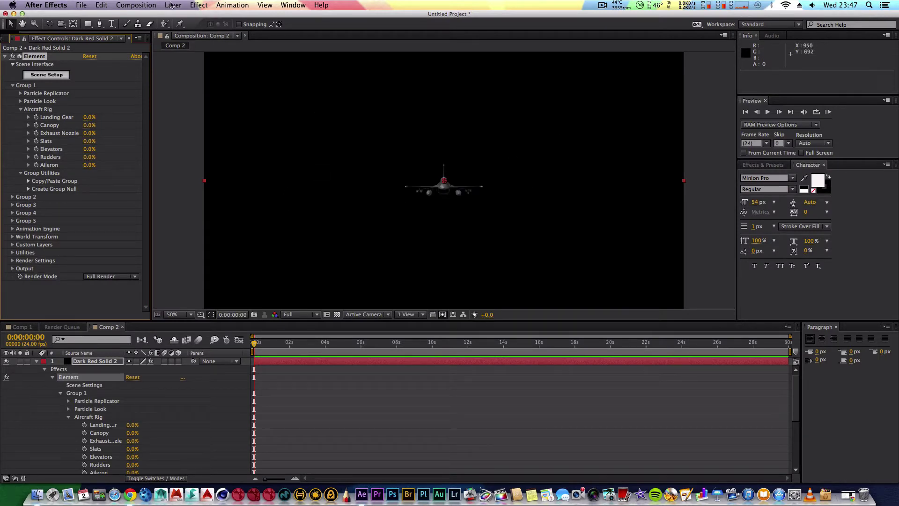
# Step: Add Camera 1 to Comp 2 and dolly it closer to the jet
pyautogui.click(133, 6)
pyautogui.moveTo(170, 5)
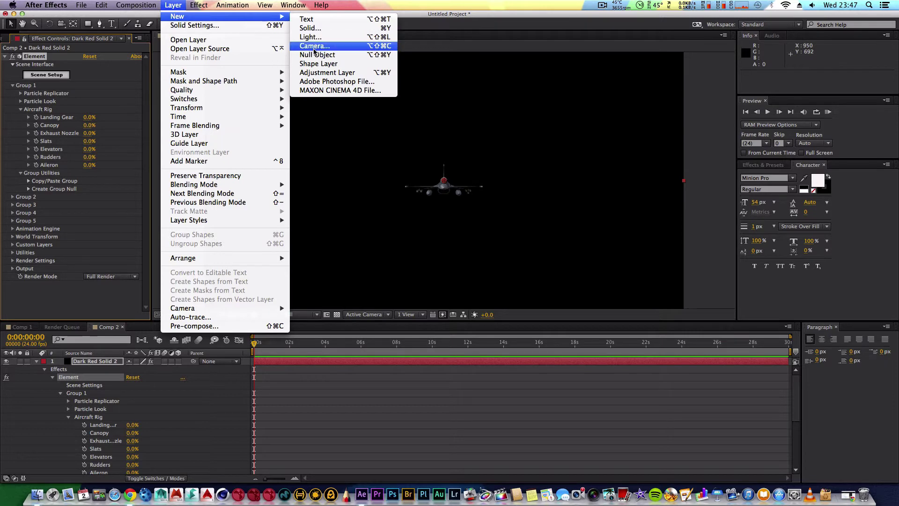
pyautogui.click(314, 47)
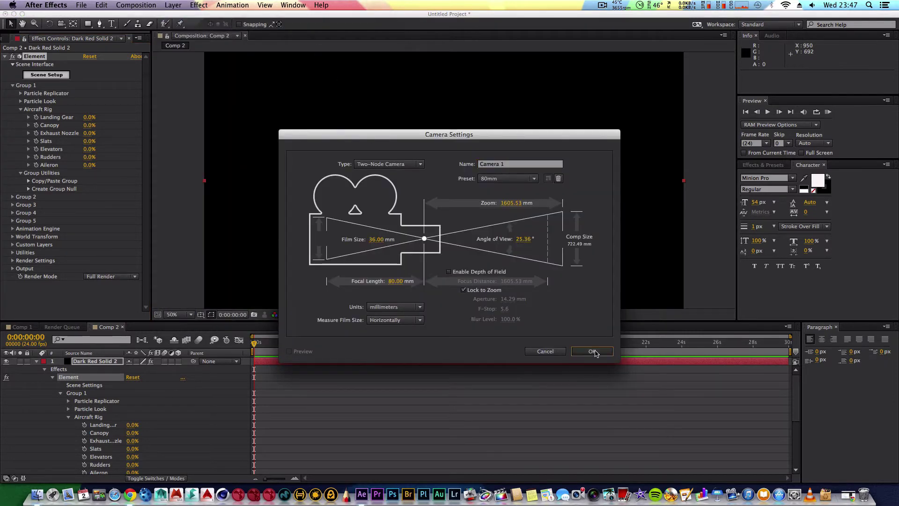
pyautogui.click(601, 352)
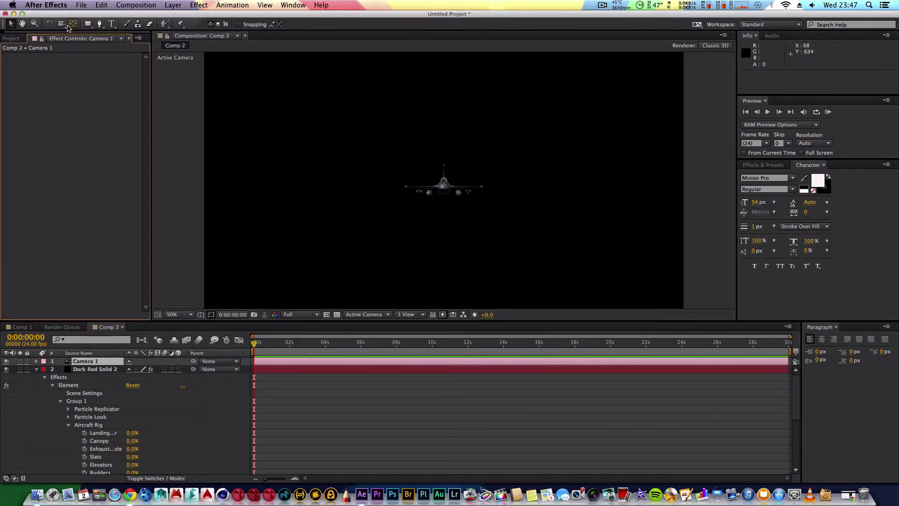
pyautogui.click(61, 23)
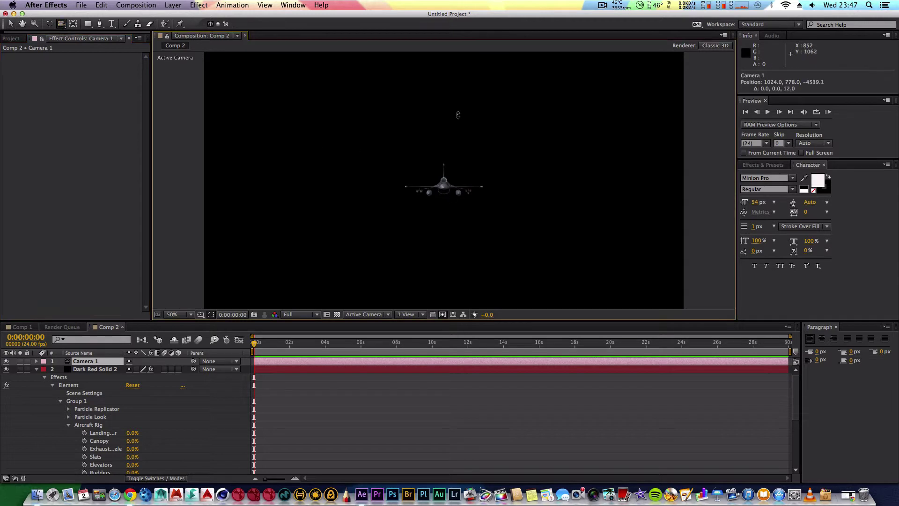
pyautogui.moveTo(457, 114); pyautogui.dragTo(327, 305)
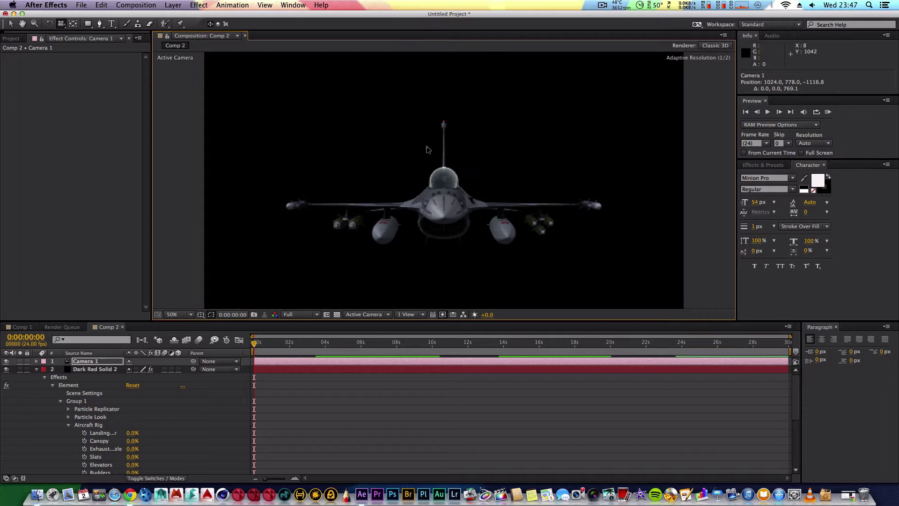
# Step: Set preview resolution to Half and move the camera in close beneath the jet
pyautogui.click(317, 315)
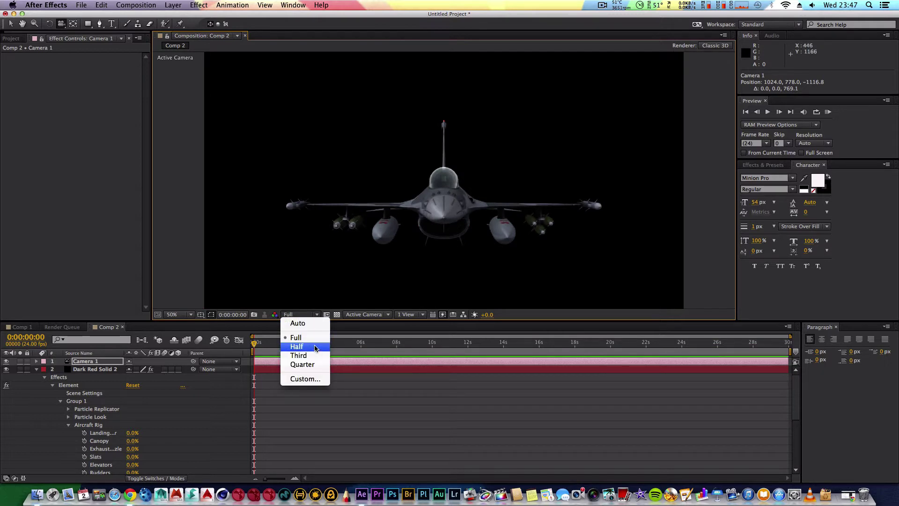
pyautogui.click(310, 346)
pyautogui.moveTo(447, 225); pyautogui.dragTo(490, 234)
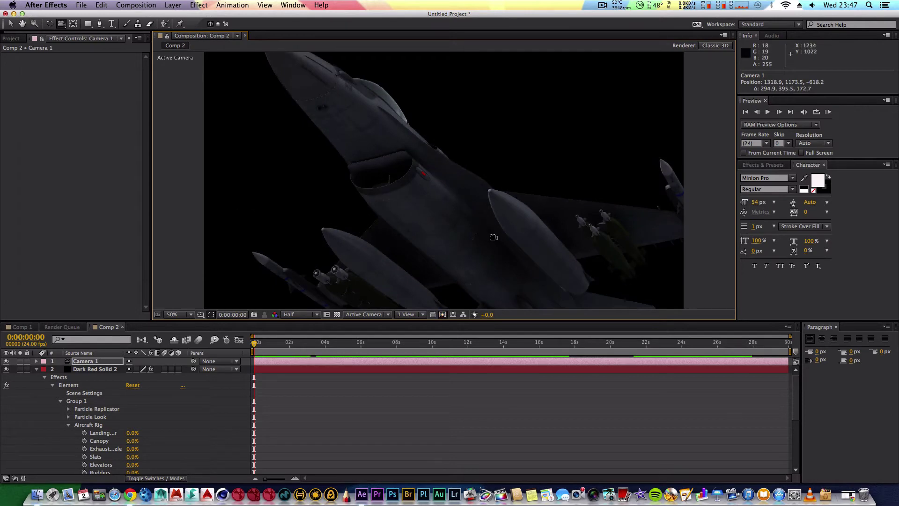
pyautogui.hotkey('ctrl', 'Up')
pyautogui.hotkey('ctrl', 'Up')
pyautogui.moveTo(473, 247); pyautogui.dragTo(522, 274)
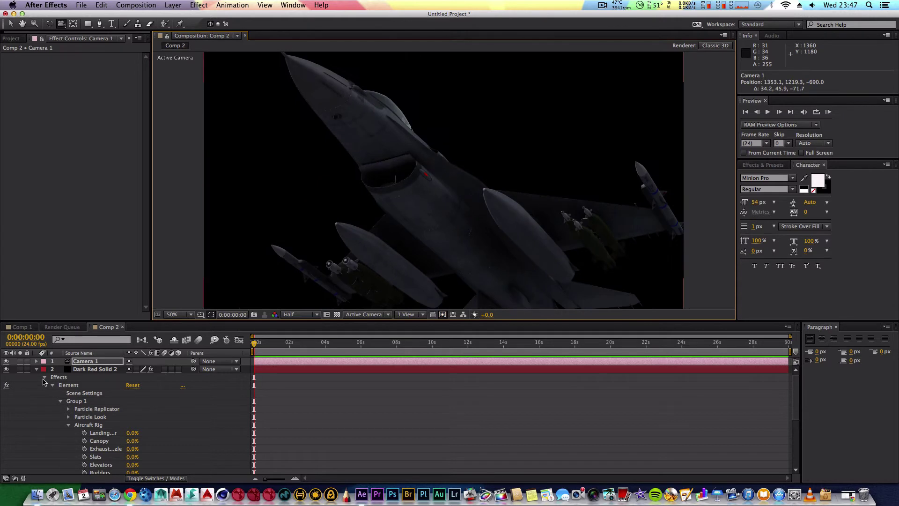
# Step: Select Dark Red Solid 2 and expand its Element properties down to the Aircraft Rig controls
pyautogui.click(37, 369)
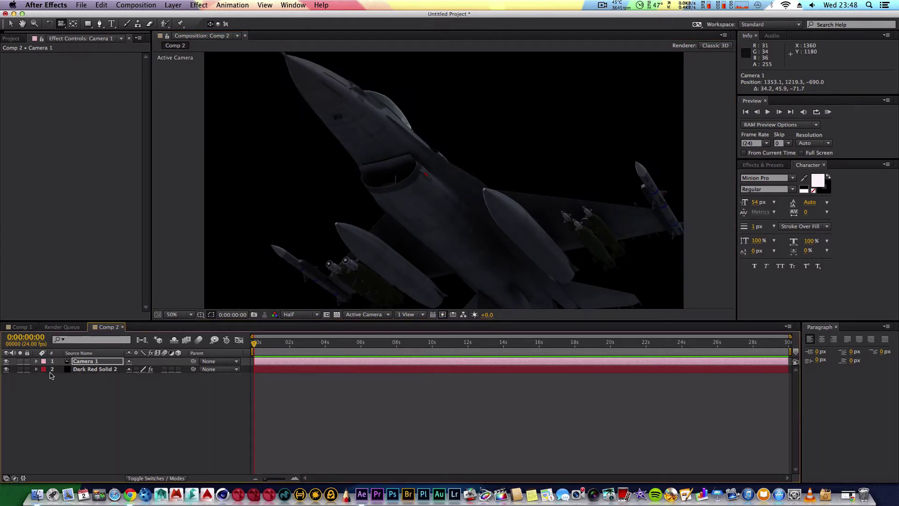
pyautogui.click(91, 369)
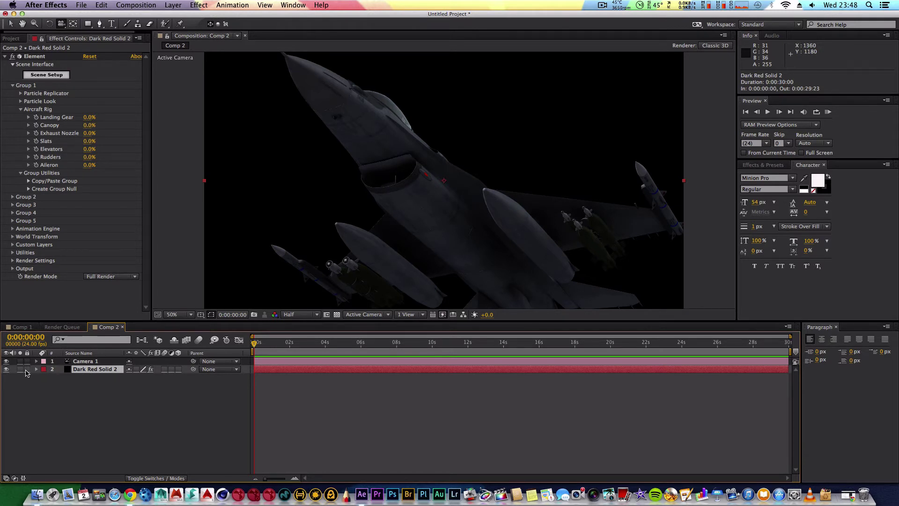
pyautogui.click(36, 370)
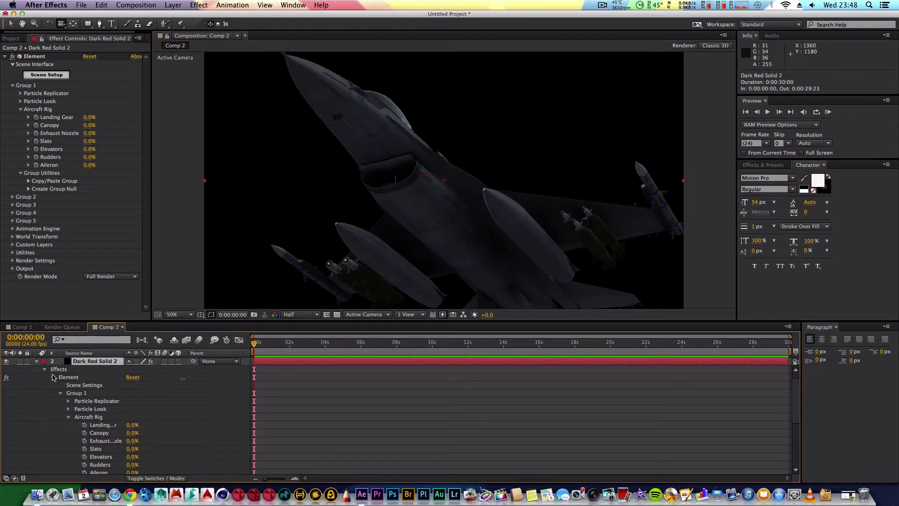
pyautogui.doubleClick(91, 362)
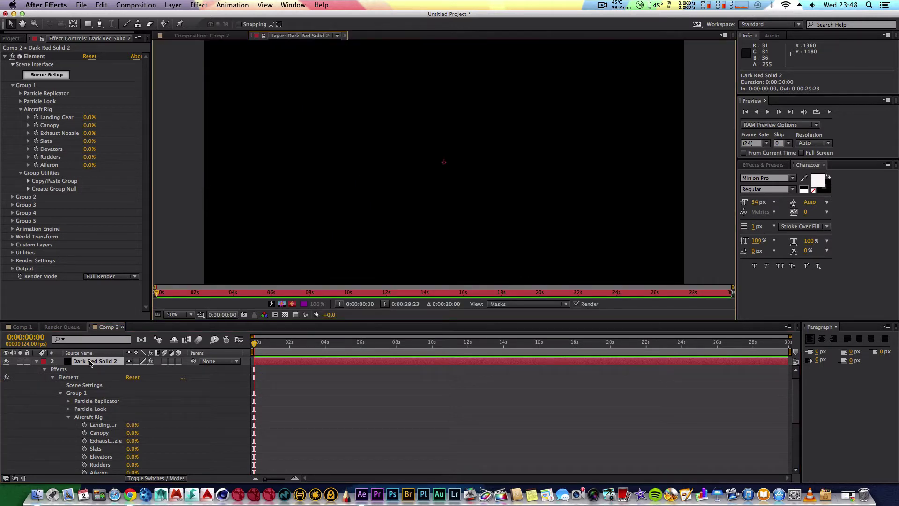
pyautogui.click(90, 362)
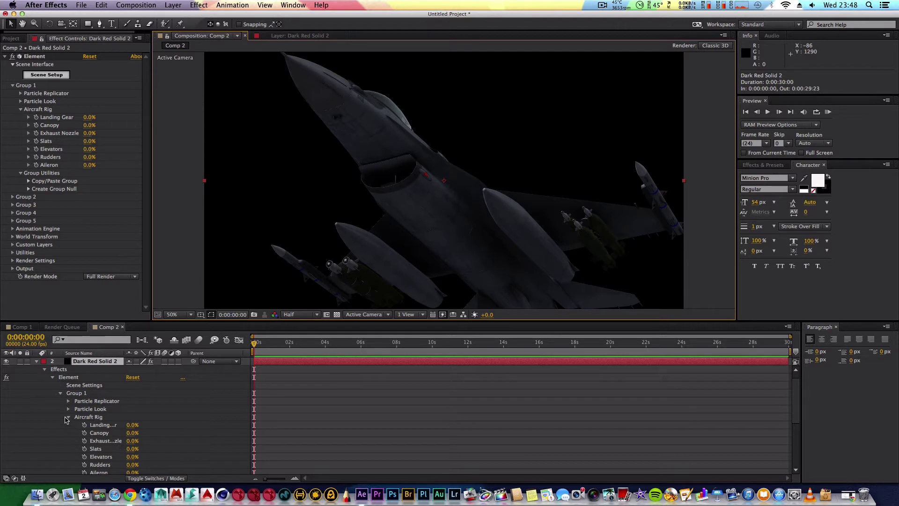
pyautogui.click(67, 418)
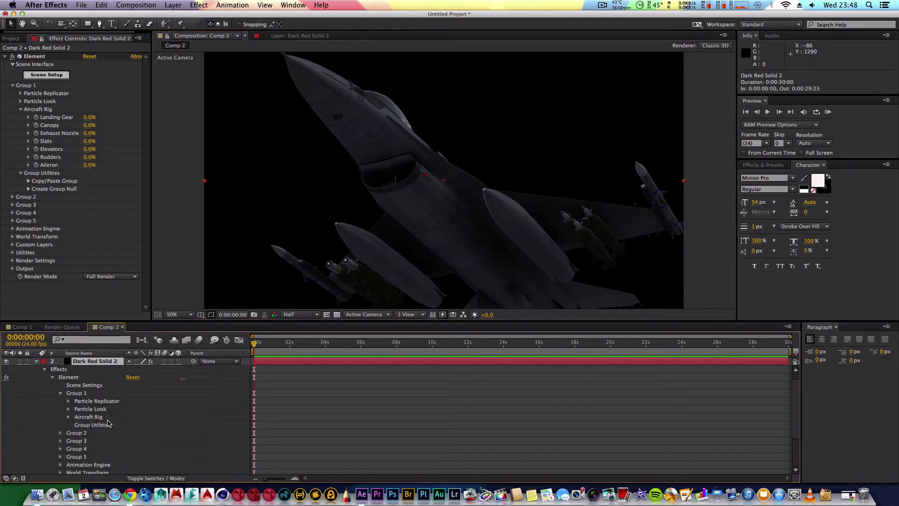
pyautogui.scroll(-1, 134, 410)
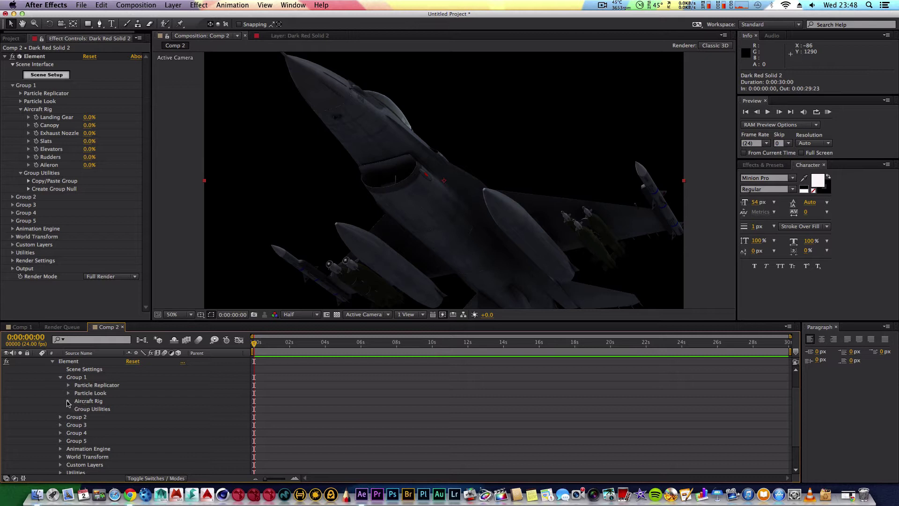
pyautogui.click(69, 402)
pyautogui.scroll(-2, 133, 414)
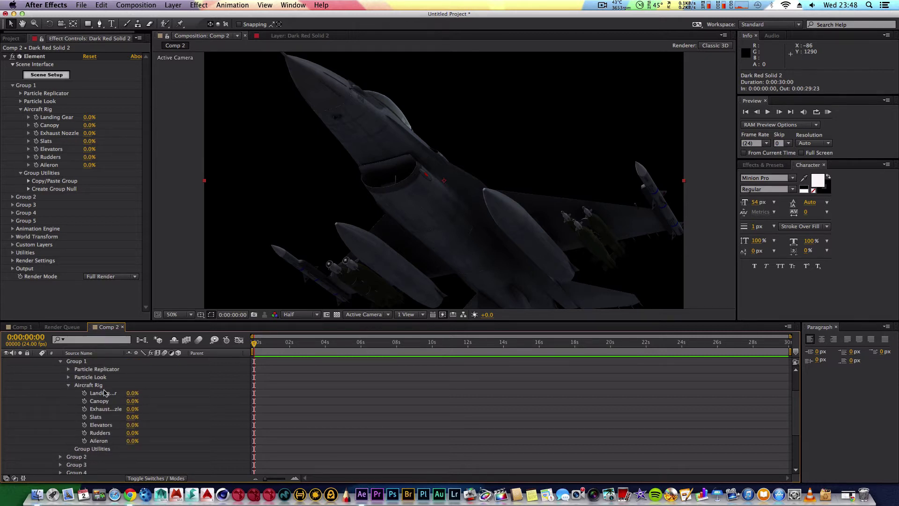
# Step: Try the Canopy control and orbit the camera to a side view of the jet
pyautogui.click(132, 394)
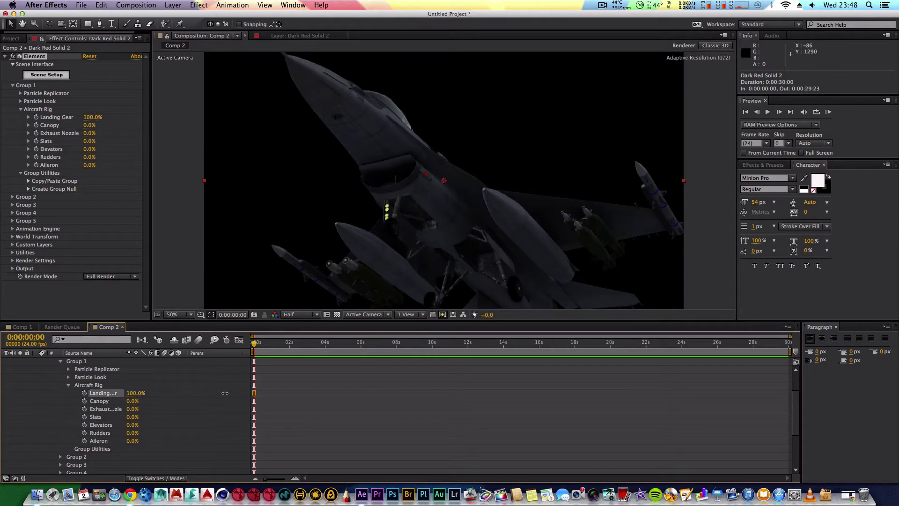
pyautogui.moveTo(132, 402); pyautogui.dragTo(135, 401)
pyautogui.moveTo(413, 253); pyautogui.dragTo(415, 251)
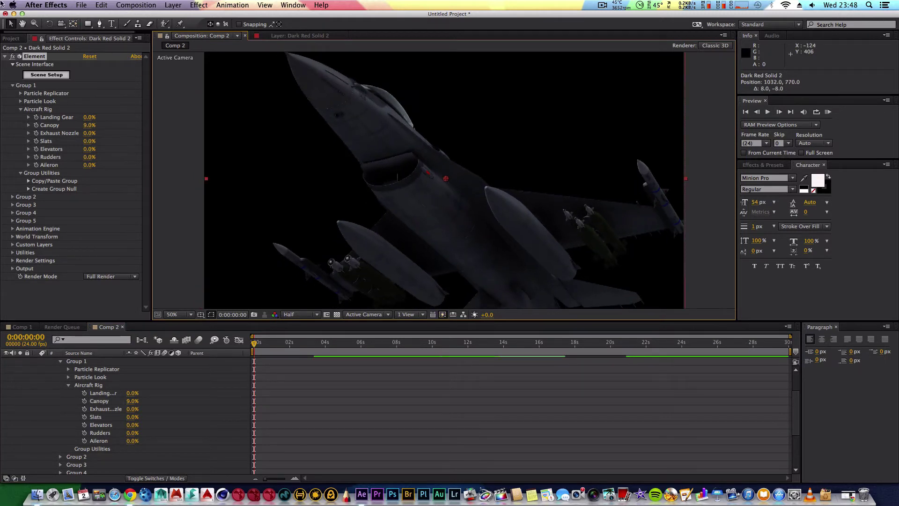
pyautogui.click(61, 24)
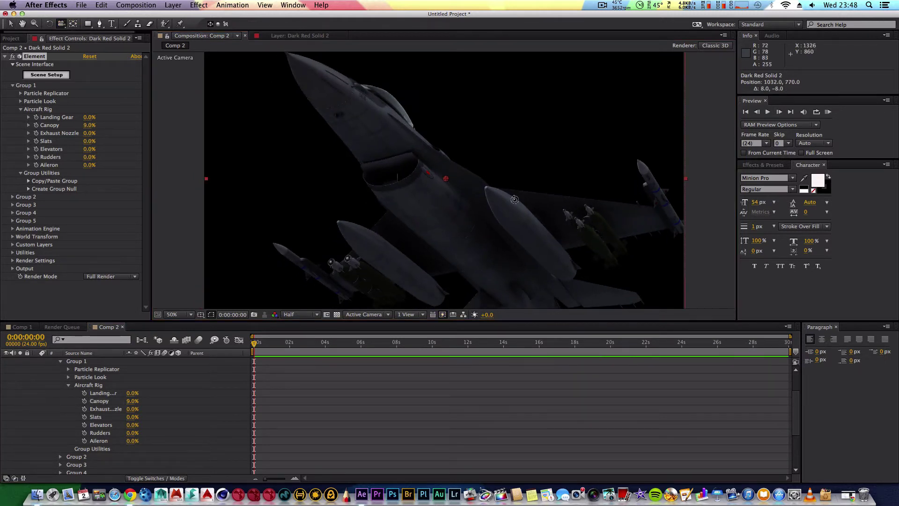
pyautogui.moveTo(512, 196); pyautogui.dragTo(468, 187)
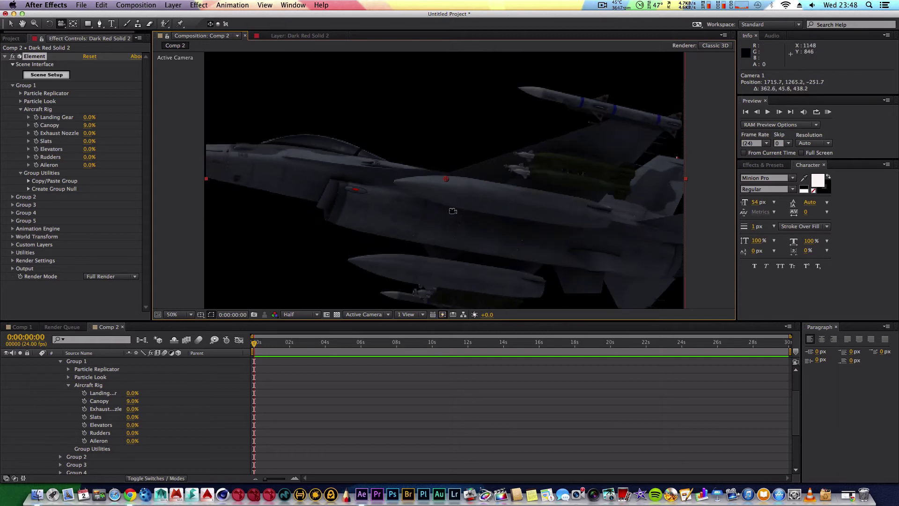
# Step: Keyframe Canopy from 0.0% at 0s to 100.0% at 8s, then scrub back to the start
pyautogui.moveTo(132, 401); pyautogui.dragTo(119, 394)
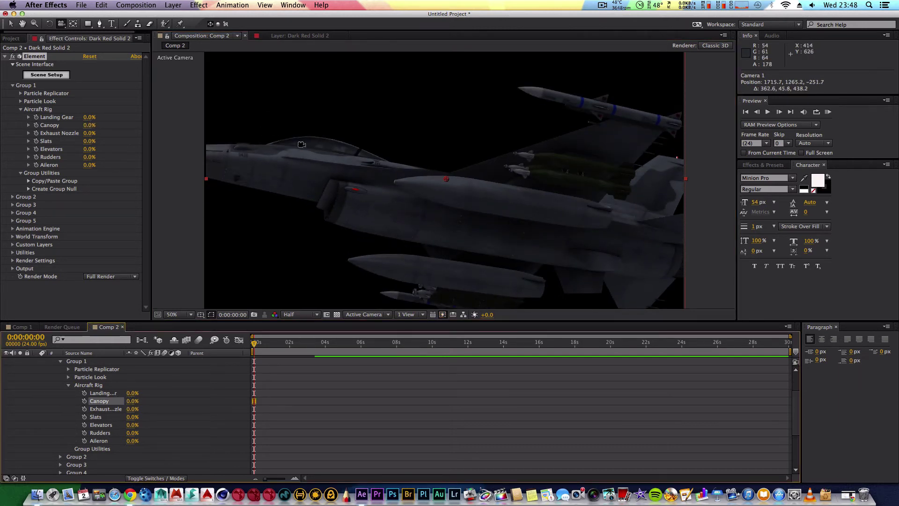
pyautogui.click(85, 401)
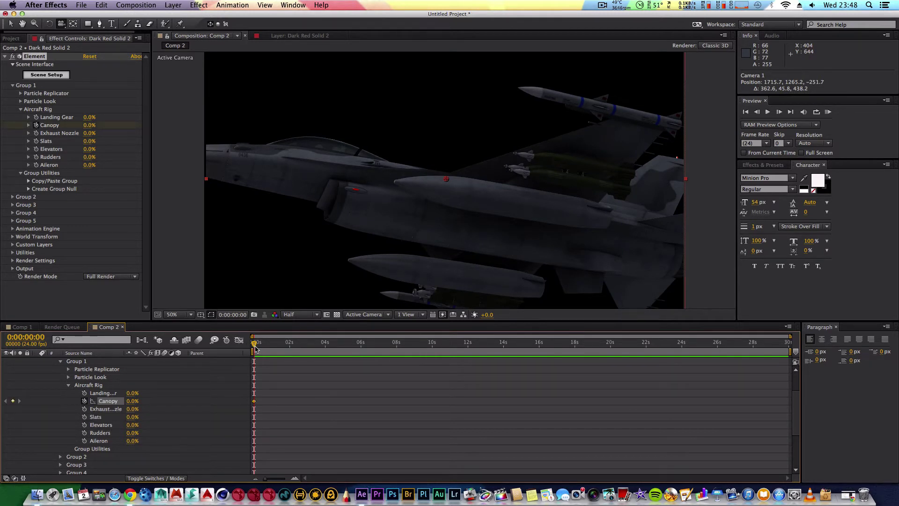
pyautogui.moveTo(255, 344); pyautogui.dragTo(397, 345)
pyautogui.moveTo(130, 404); pyautogui.dragTo(259, 396)
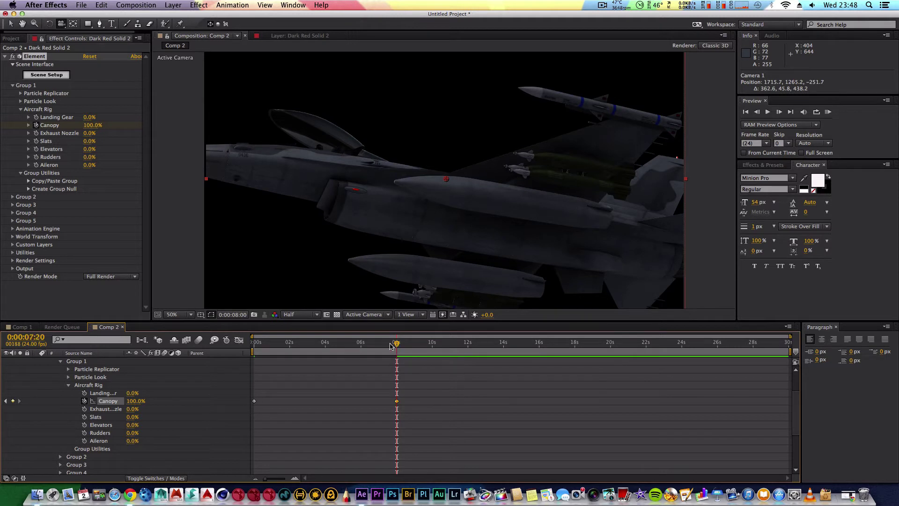
pyautogui.moveTo(397, 344); pyautogui.dragTo(253, 345)
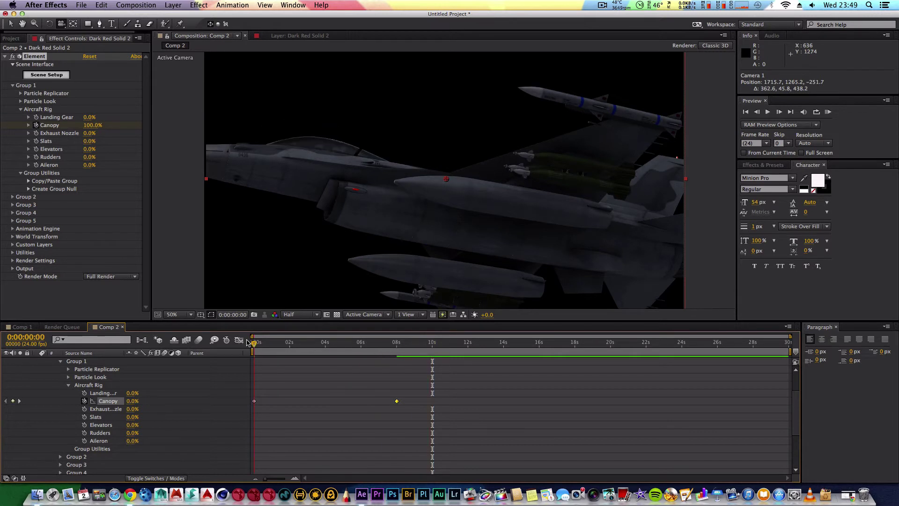
pyautogui.moveTo(597, 258); pyautogui.dragTo(521, 263)
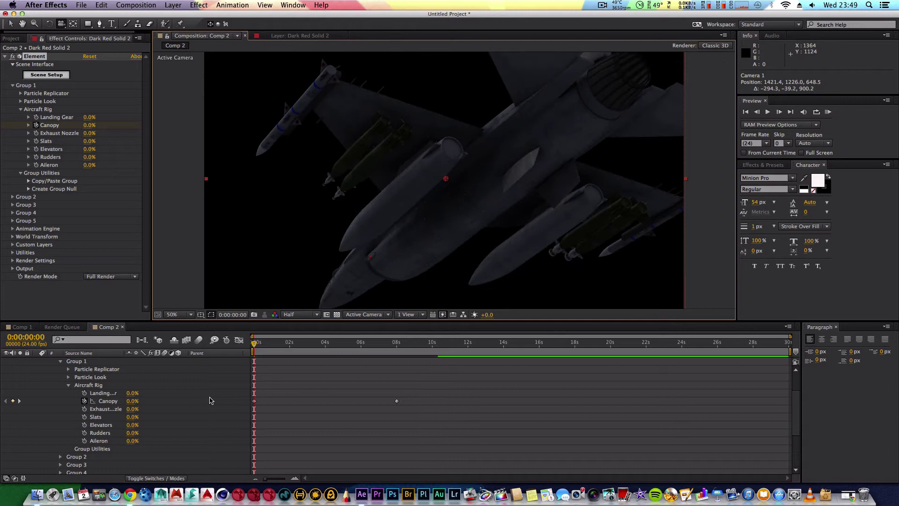
# Step: Keyframe Landing Gear from 0.0% at 0:00:03:06 to 100.0% at 8s, then return to 0s
pyautogui.moveTo(254, 344); pyautogui.dragTo(312, 345)
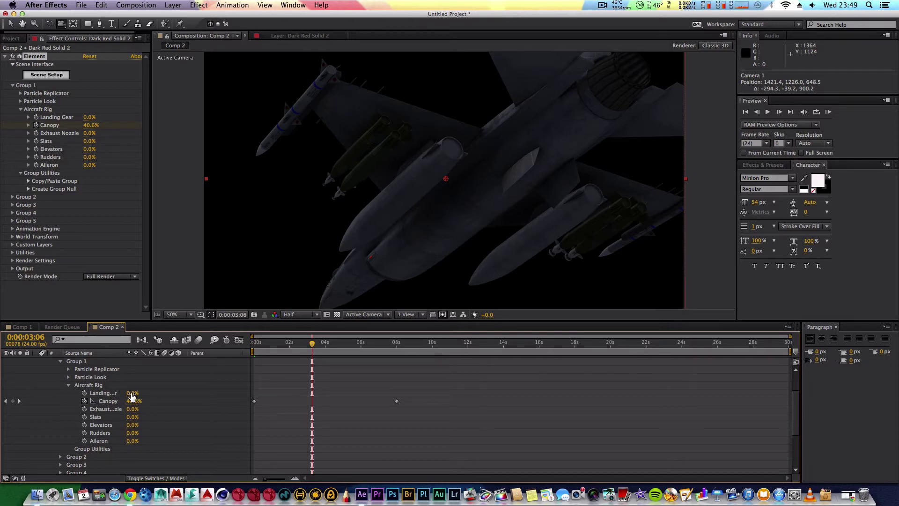
pyautogui.click(85, 394)
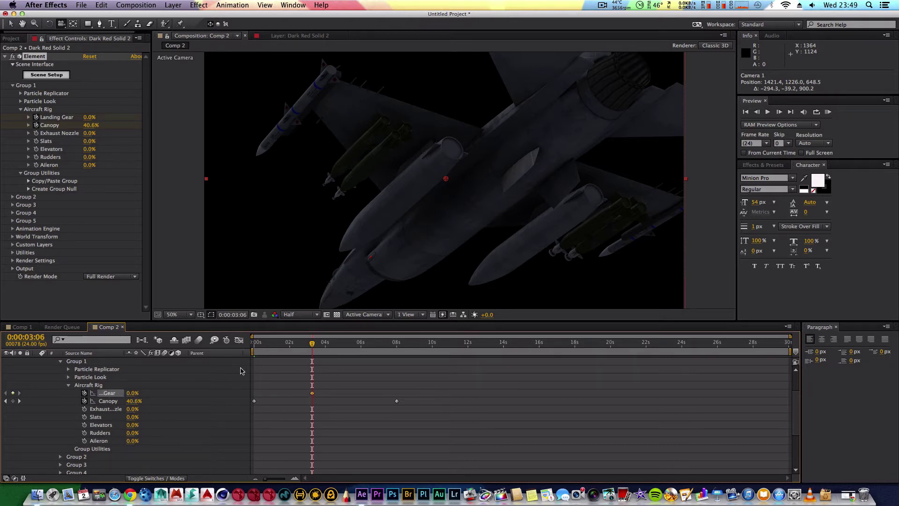
pyautogui.moveTo(313, 347); pyautogui.dragTo(397, 347)
pyautogui.moveTo(131, 398); pyautogui.dragTo(187, 395)
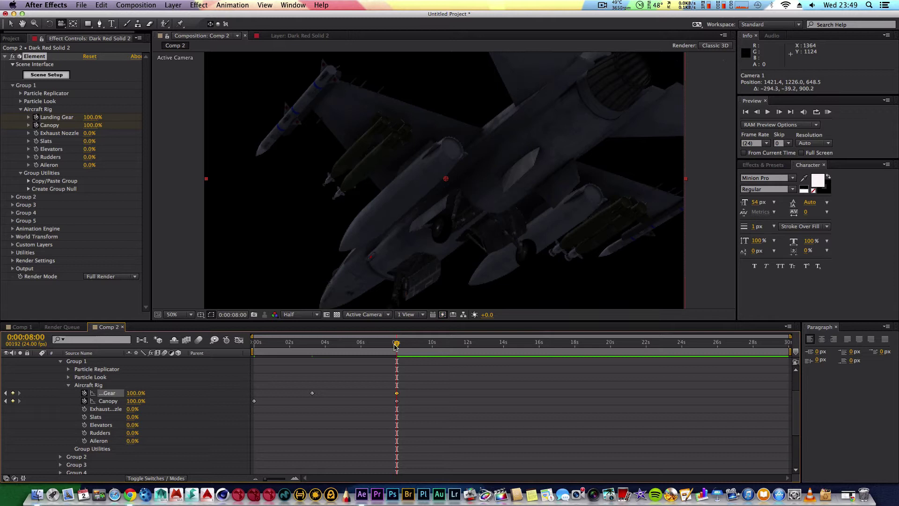
pyautogui.moveTo(396, 346); pyautogui.dragTo(254, 346)
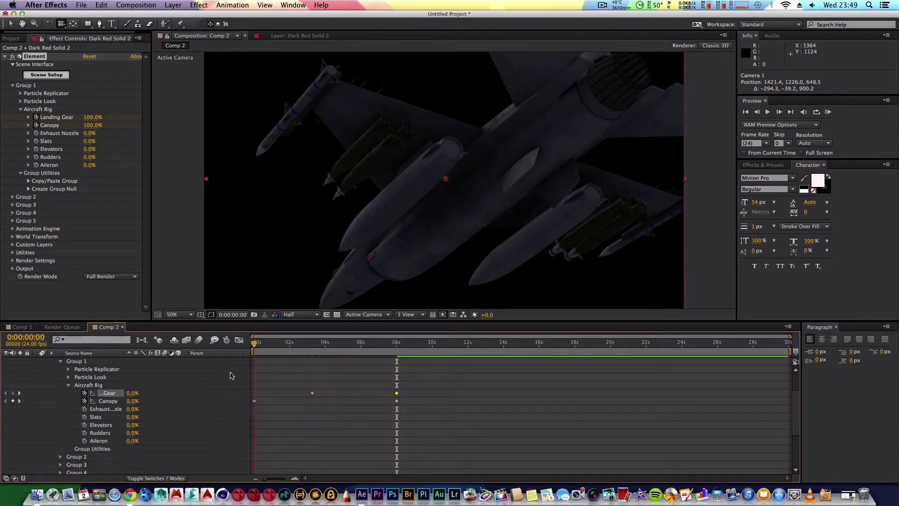
pyautogui.moveTo(462, 163); pyautogui.dragTo(378, 278)
# Step: Preview the canopy and gear animation, orbit Camera 1 behind the jet, and collapse Group 1
pyautogui.press('space')
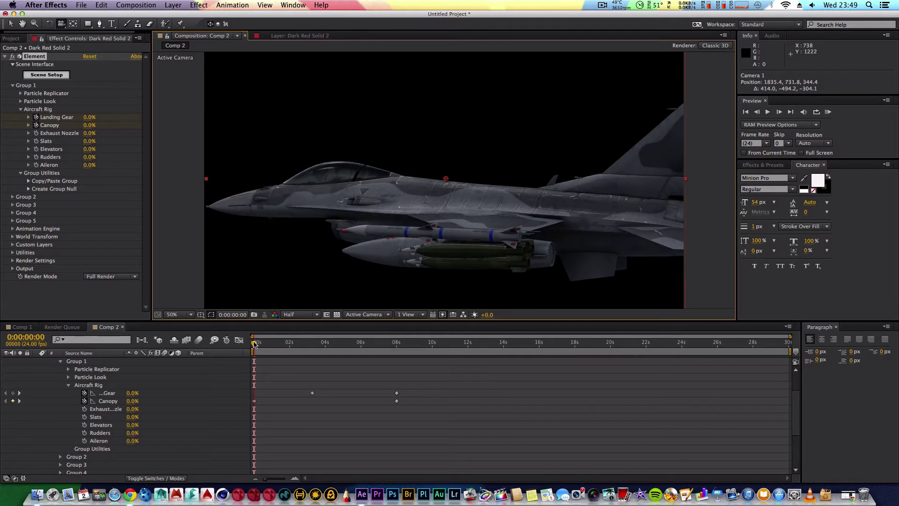
pyautogui.moveTo(281, 345); pyautogui.dragTo(253, 352)
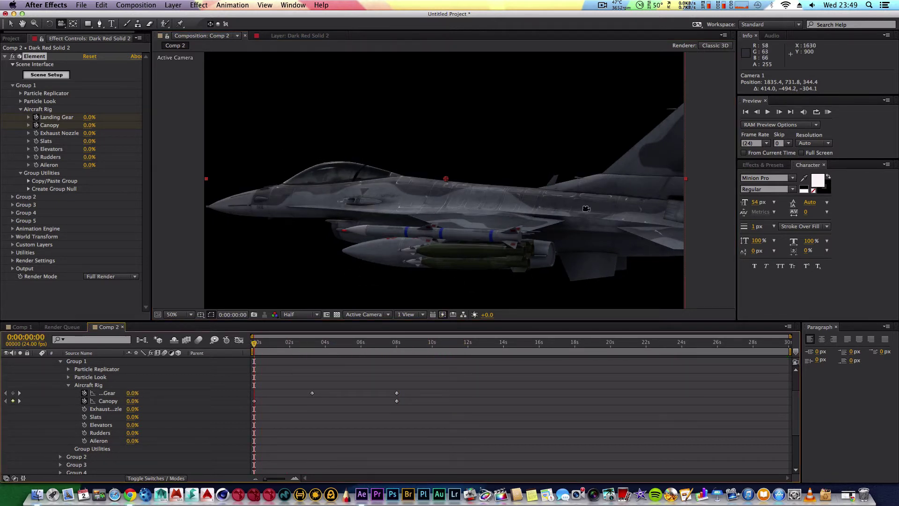
pyautogui.moveTo(586, 209)
pyautogui.mouseDown()
pyautogui.moveTo(526, 209)
pyautogui.moveTo(593, 207)
pyautogui.mouseUp()
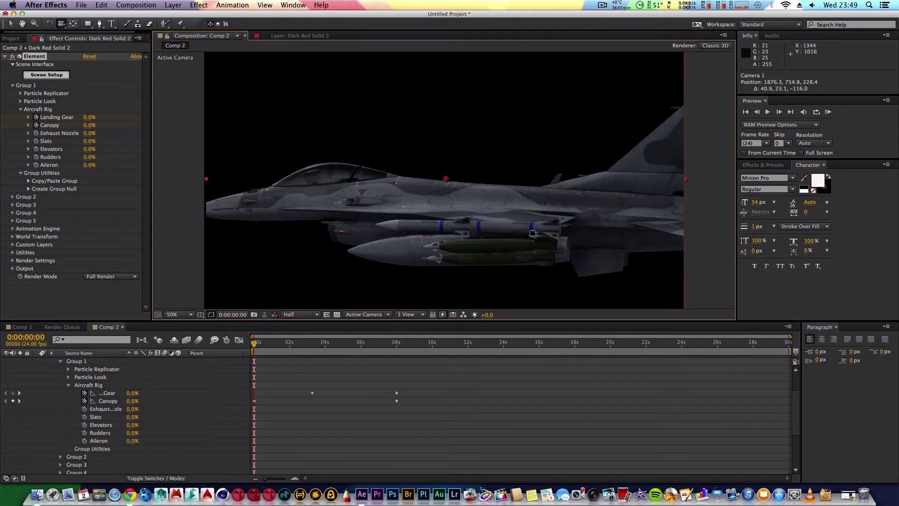
pyautogui.moveTo(470, 228); pyautogui.dragTo(604, 223)
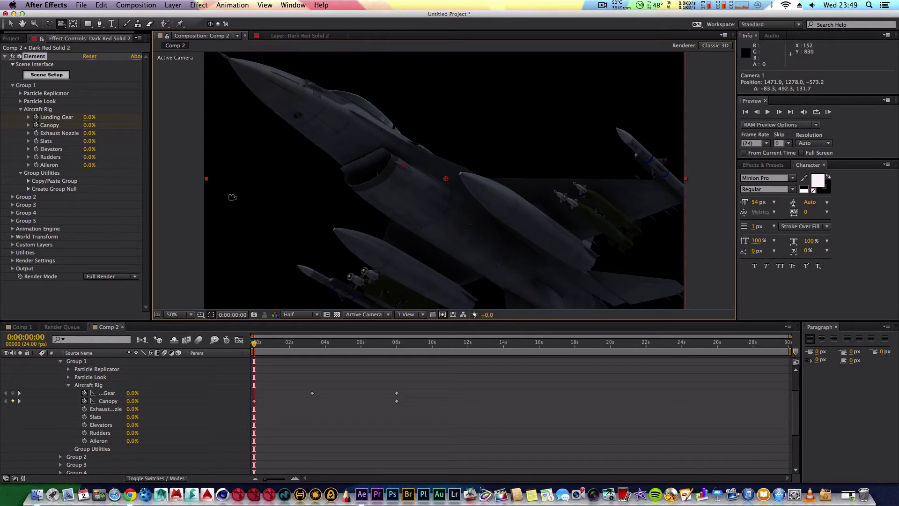
pyautogui.moveTo(436, 276); pyautogui.dragTo(423, 206)
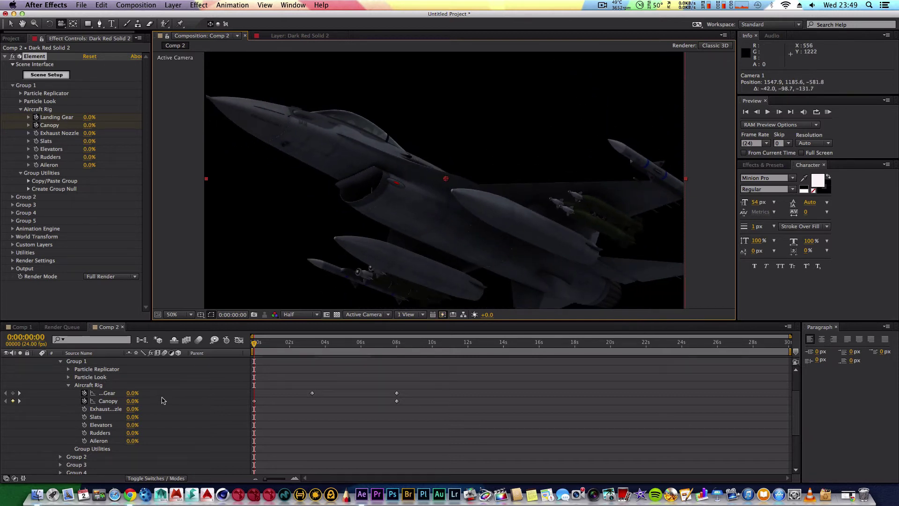
pyautogui.moveTo(410, 216); pyautogui.dragTo(398, 302)
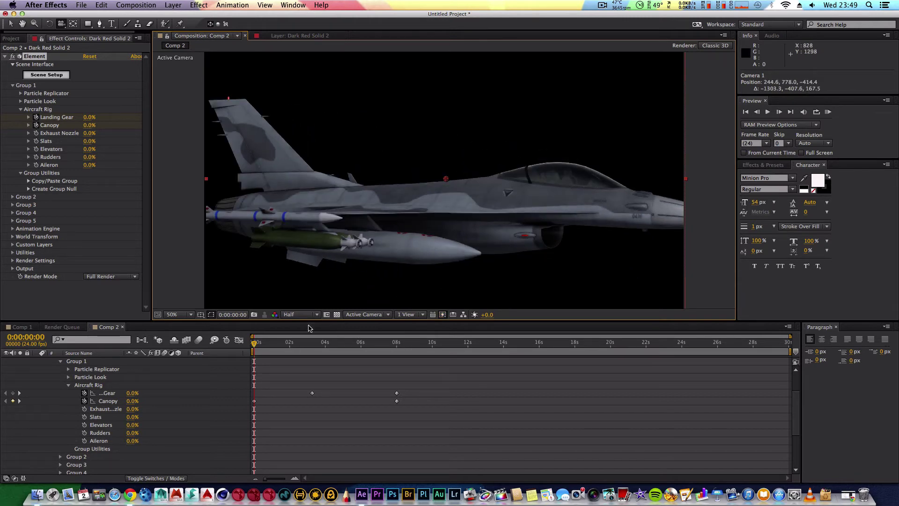
pyautogui.moveTo(370, 214); pyautogui.dragTo(482, 215)
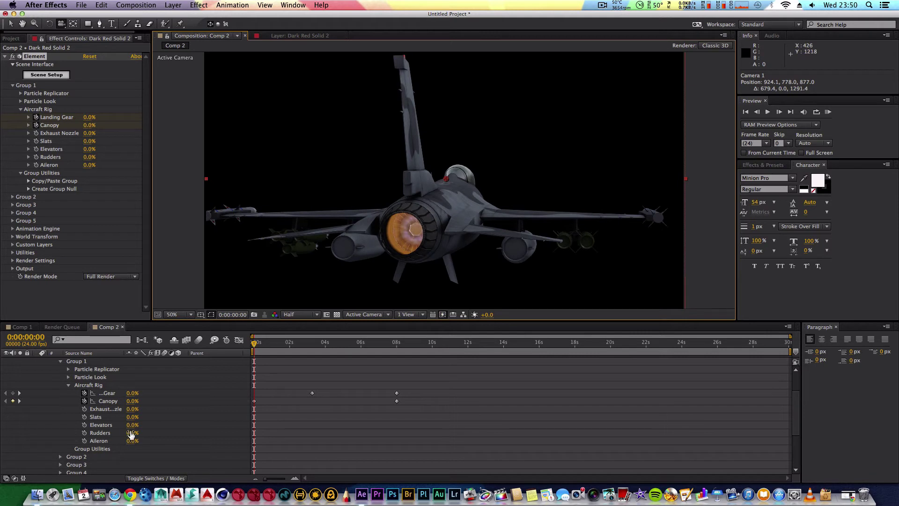
pyautogui.moveTo(422, 257); pyautogui.dragTo(298, 273)
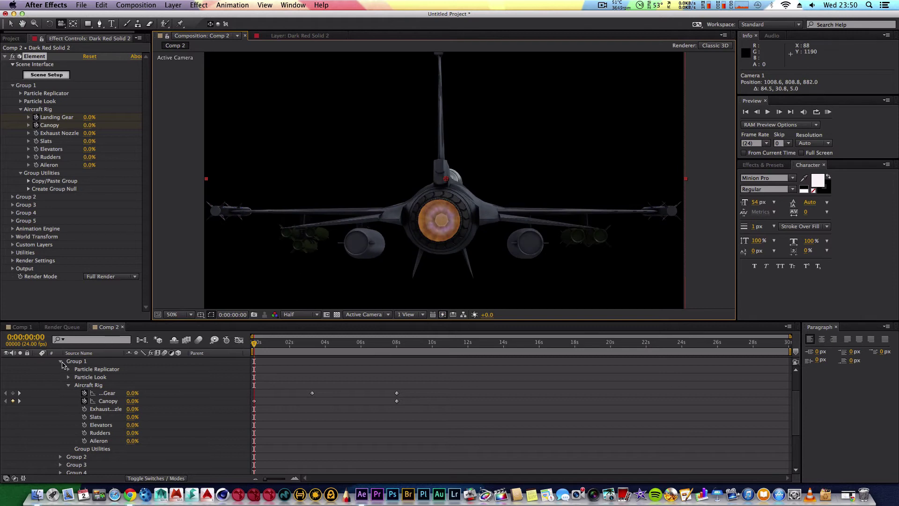
pyautogui.click(61, 362)
# Step: Reopen Scene Setup, remove Combat_Jet, and load 45mm_handgun from Projectile_Weapons
pyautogui.click(54, 75)
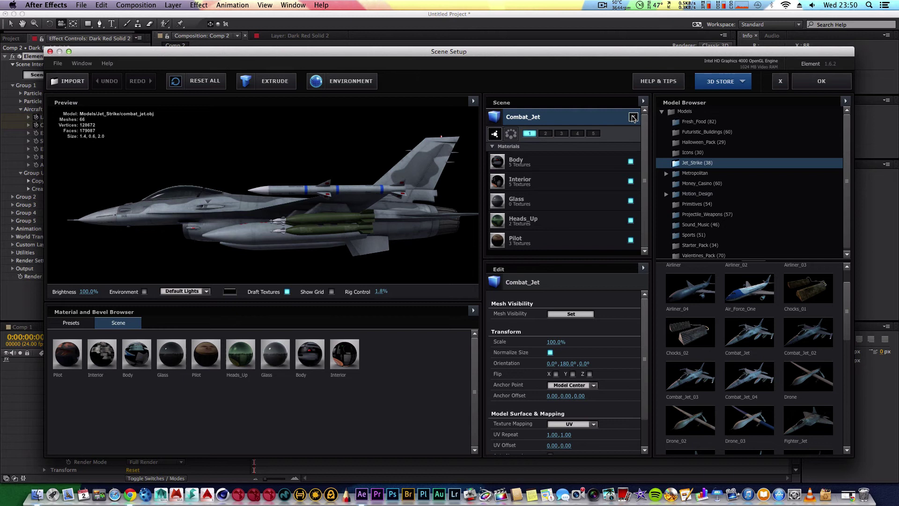
pyautogui.click(632, 117)
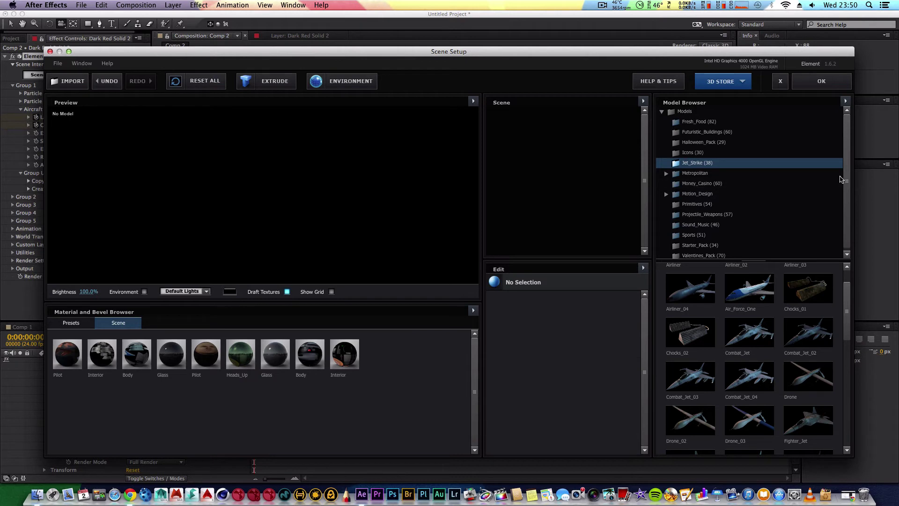
pyautogui.click(696, 215)
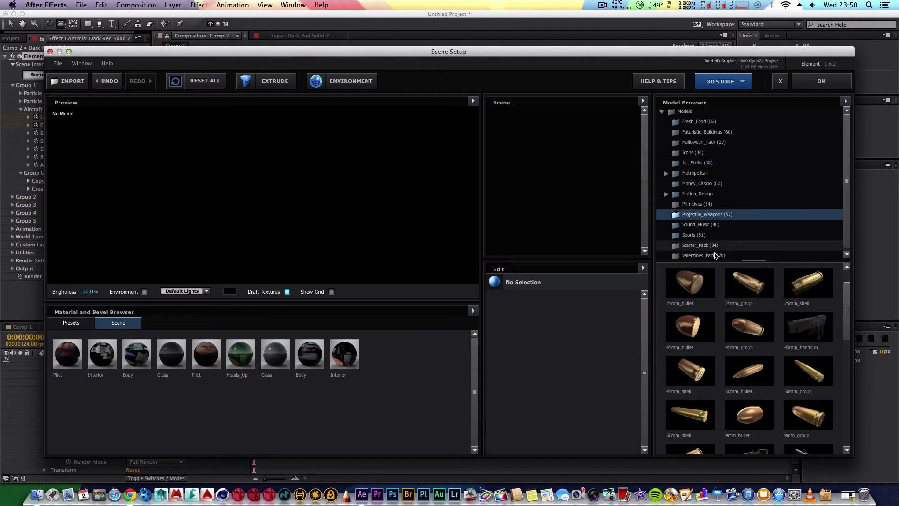
pyautogui.click(810, 334)
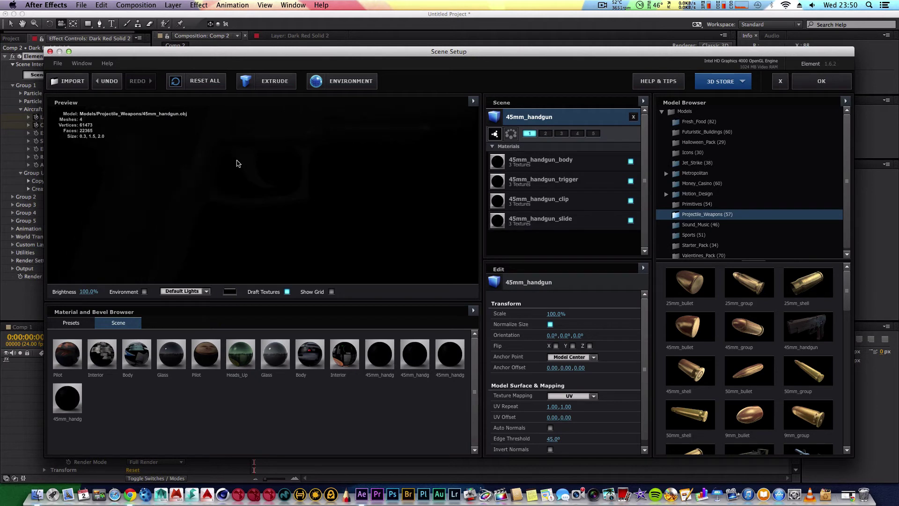
# Step: Enable the Environment backdrop, orbit around the handgun, and browse the Halloween_Pack and Metropolitan folders
pyautogui.click(145, 292)
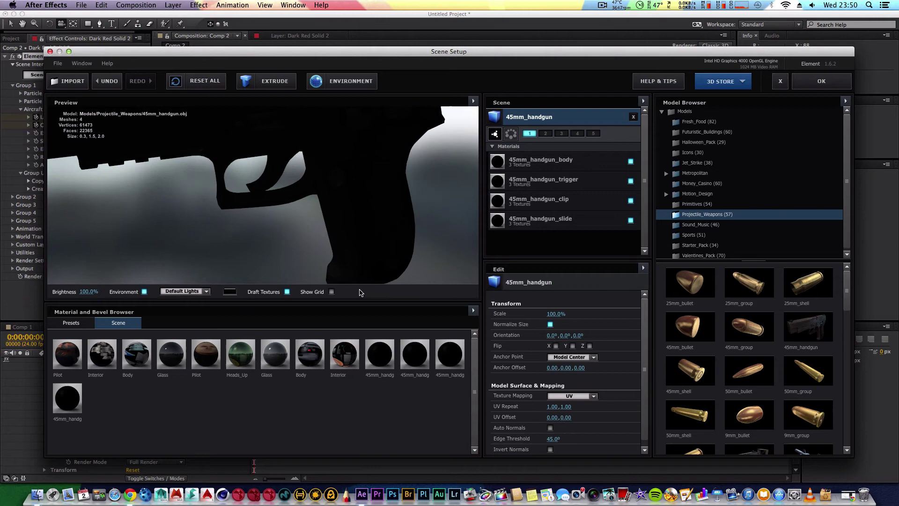
pyautogui.moveTo(386, 249); pyautogui.dragTo(424, 235)
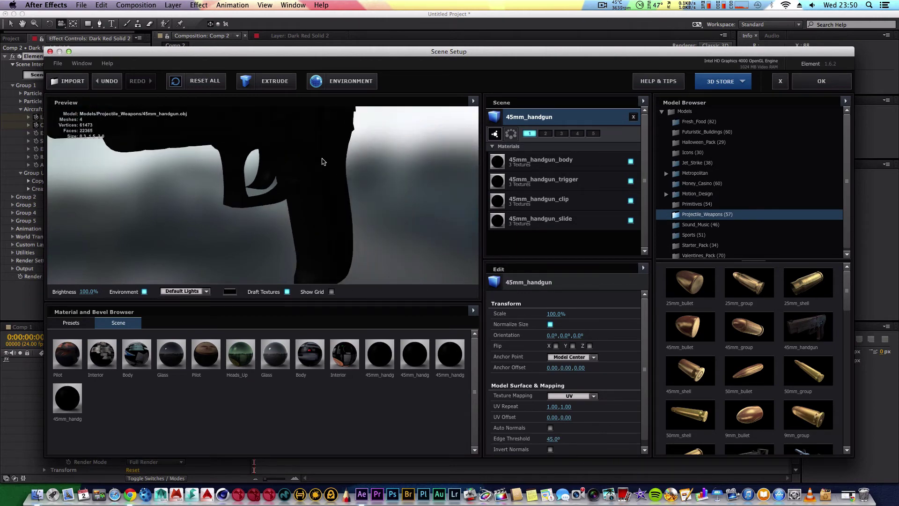
pyautogui.hotkey('ctrl', 'Up')
pyautogui.press('Escape')
pyautogui.moveTo(322, 188); pyautogui.dragTo(290, 154)
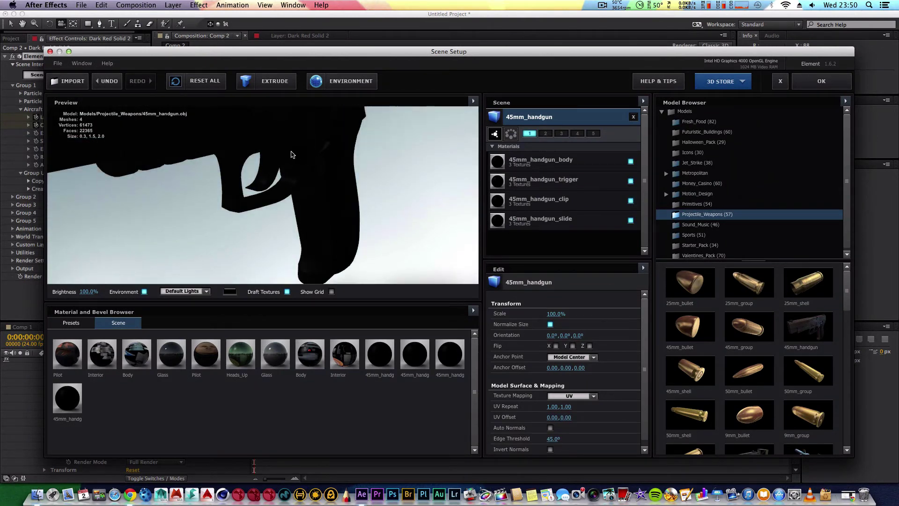
pyautogui.click(693, 142)
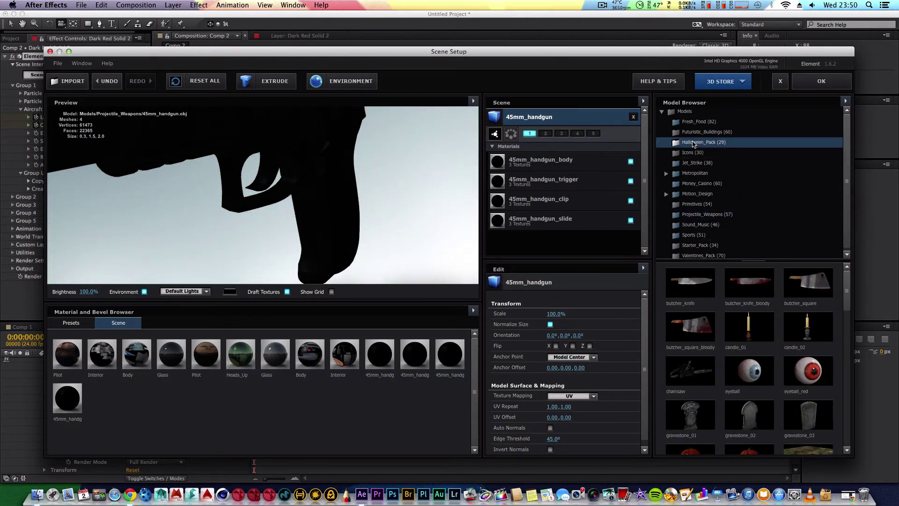
pyautogui.doubleClick(695, 173)
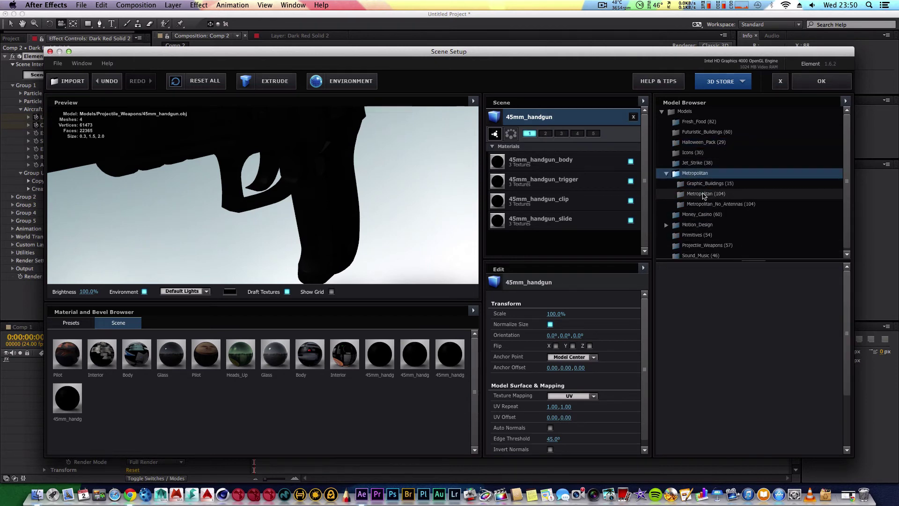
# Step: Add Metropolitan's apartment_01 building to the scene and scroll through the Jet_Strike thumbnails
pyautogui.click(704, 193)
pyautogui.click(690, 283)
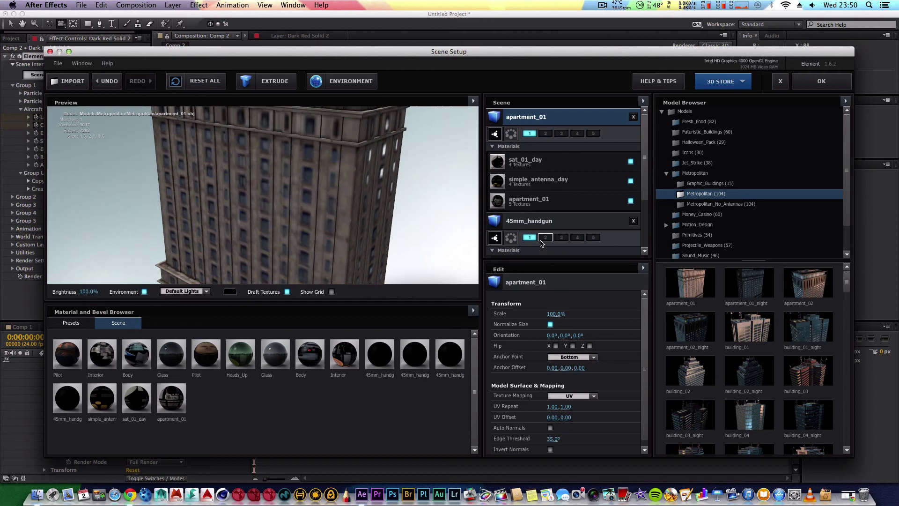
pyautogui.moveTo(337, 141); pyautogui.dragTo(337, 163)
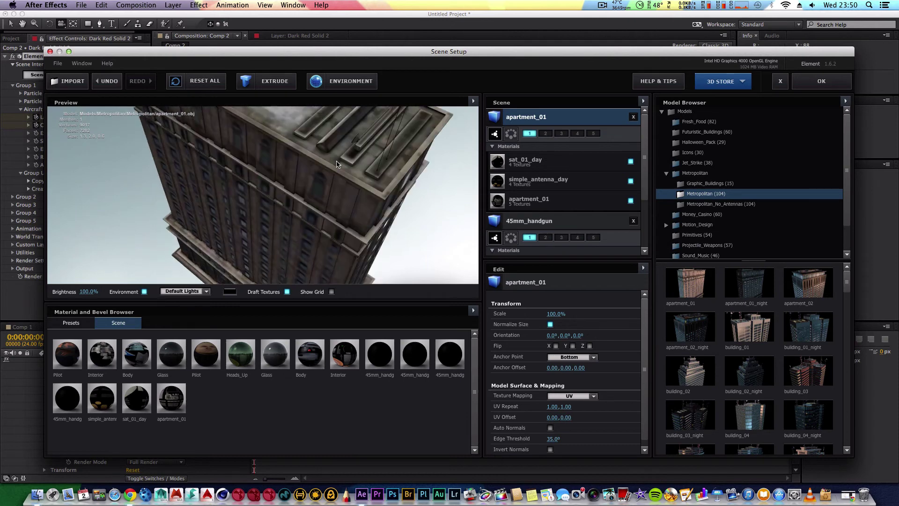
pyautogui.click(695, 163)
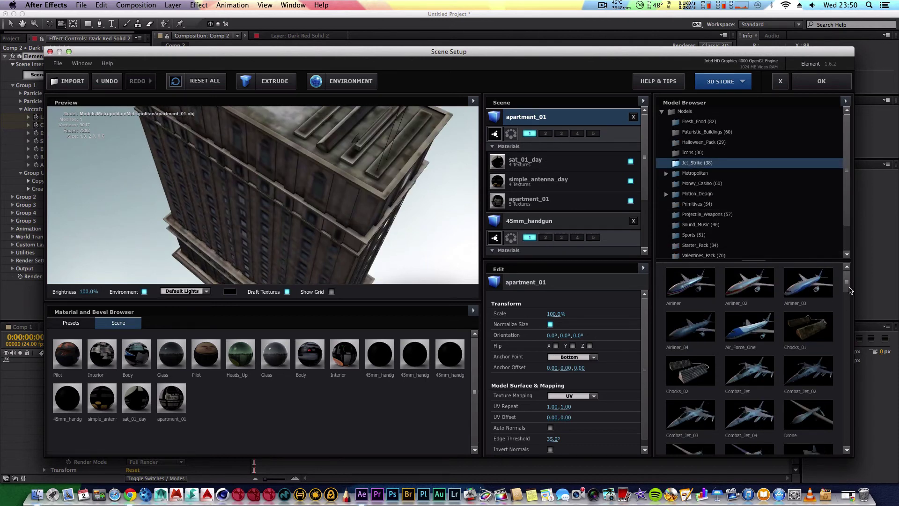
pyautogui.moveTo(850, 290); pyautogui.dragTo(846, 355)
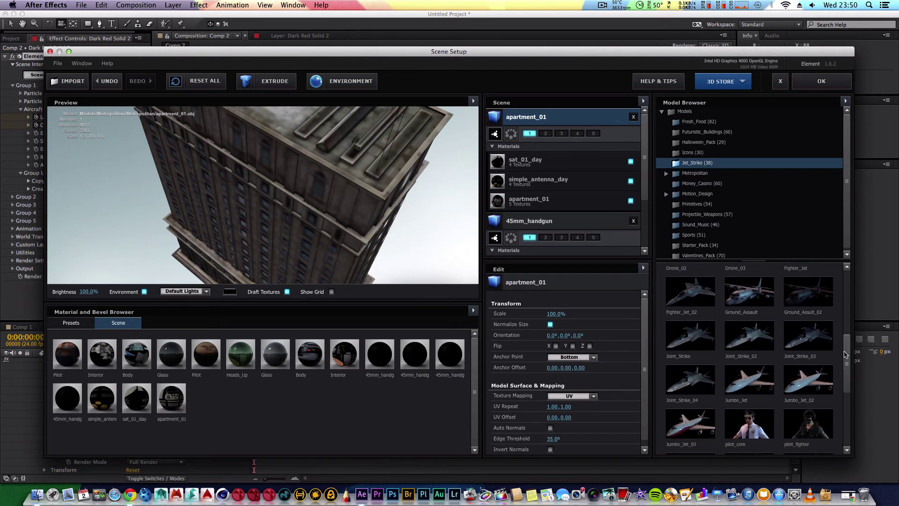
pyautogui.scroll(-5, 750, 365)
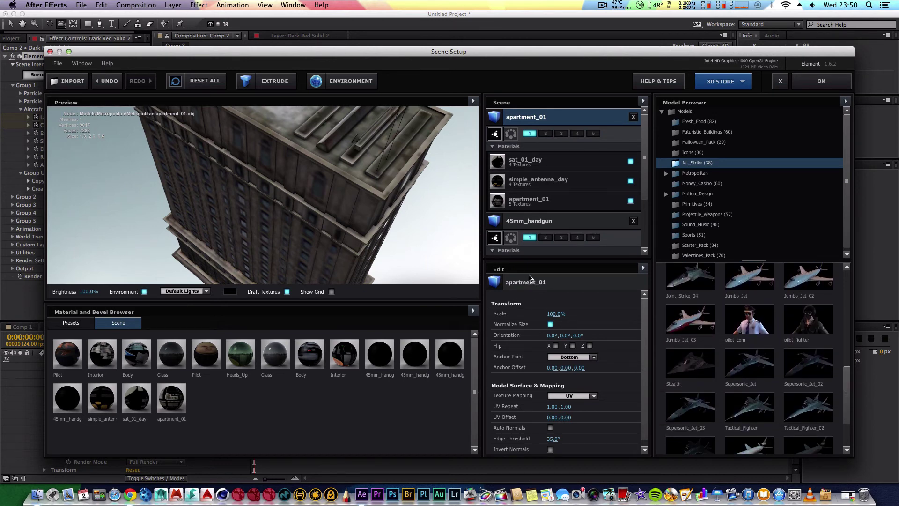
# Step: Add the Stealth jet to the Element scene and inspect it from the side and below
pyautogui.click(690, 363)
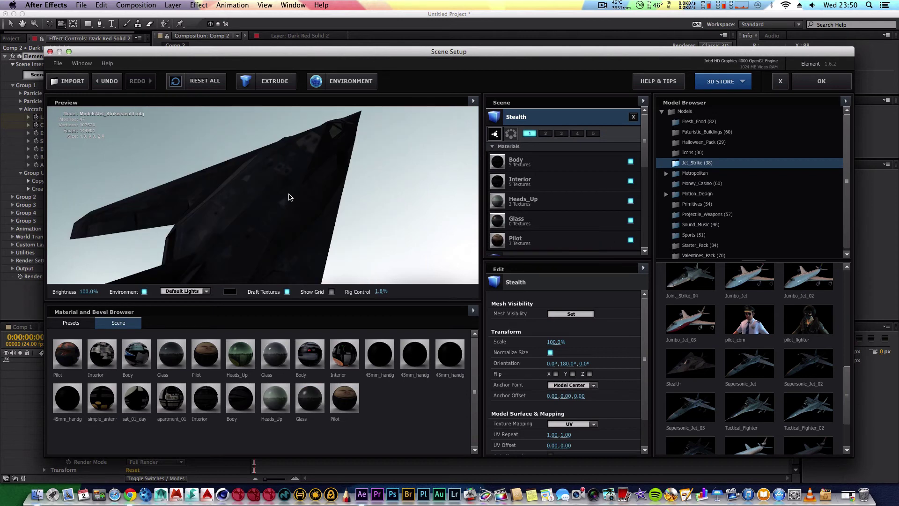
pyautogui.moveTo(289, 197); pyautogui.dragTo(367, 175)
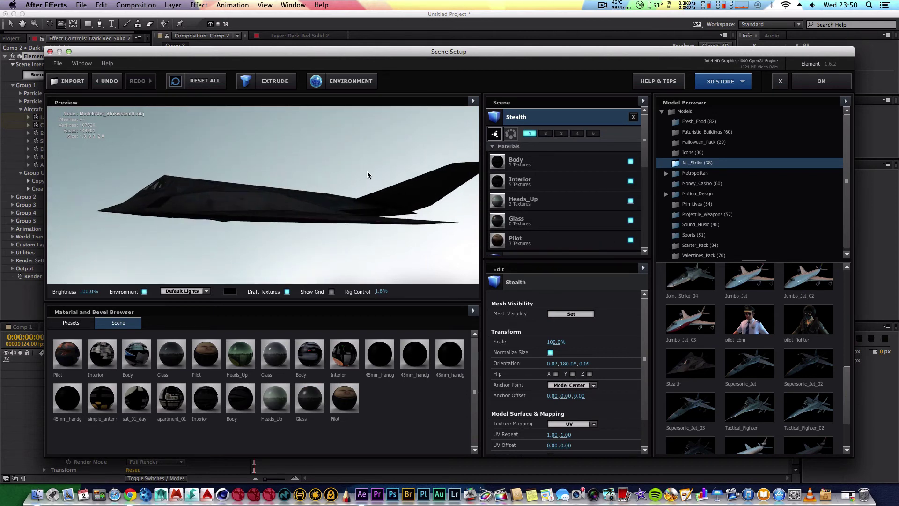
pyautogui.moveTo(314, 211); pyautogui.dragTo(650, 286)
pyautogui.moveTo(334, 131); pyautogui.dragTo(328, 160)
pyautogui.moveTo(225, 192); pyautogui.dragTo(293, 220)
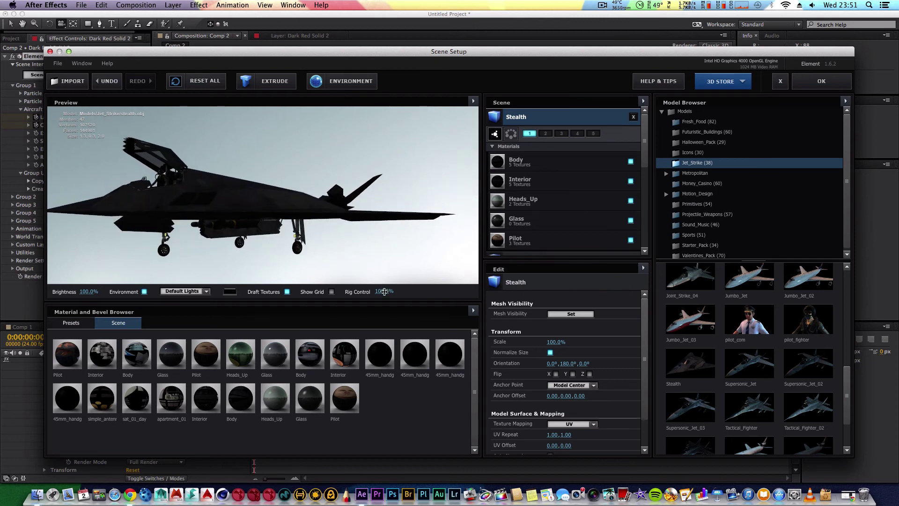
# Step: Lower the Rig Control to 0.0% to retract the landing gear, then check the jet from both sides
pyautogui.moveTo(384, 291); pyautogui.dragTo(73, 218)
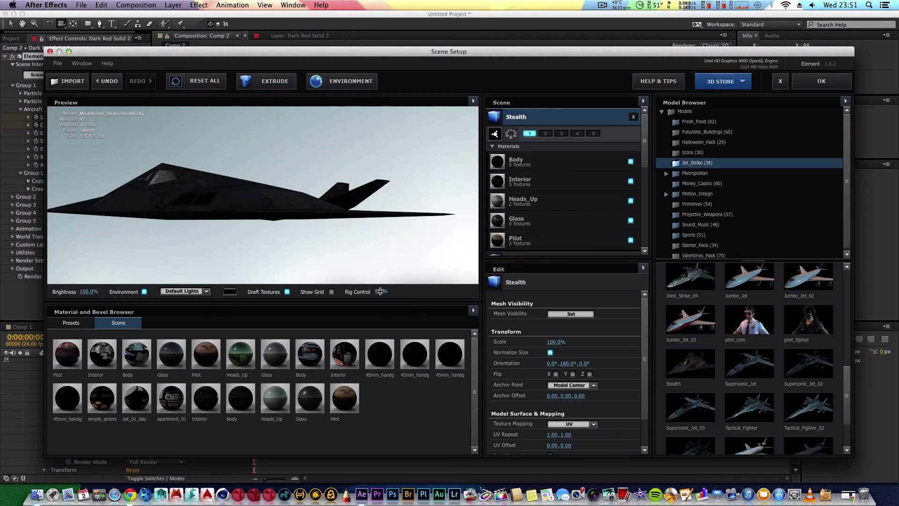
pyautogui.moveTo(379, 292); pyautogui.dragTo(343, 289)
pyautogui.moveTo(236, 202); pyautogui.dragTo(361, 219)
pyautogui.moveTo(417, 225); pyautogui.dragTo(345, 225)
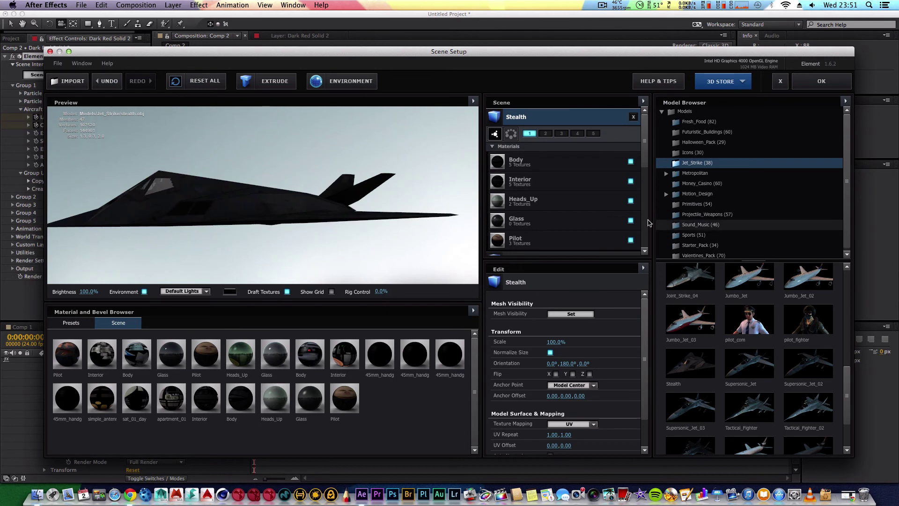
pyautogui.scroll(5, 302, 206)
pyautogui.scroll(-5, 304, 205)
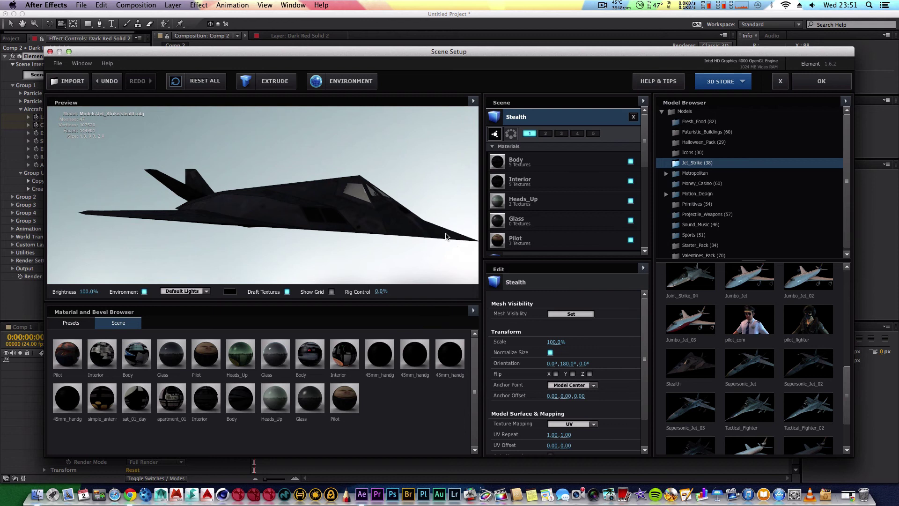
pyautogui.moveTo(452, 241); pyautogui.dragTo(322, 202)
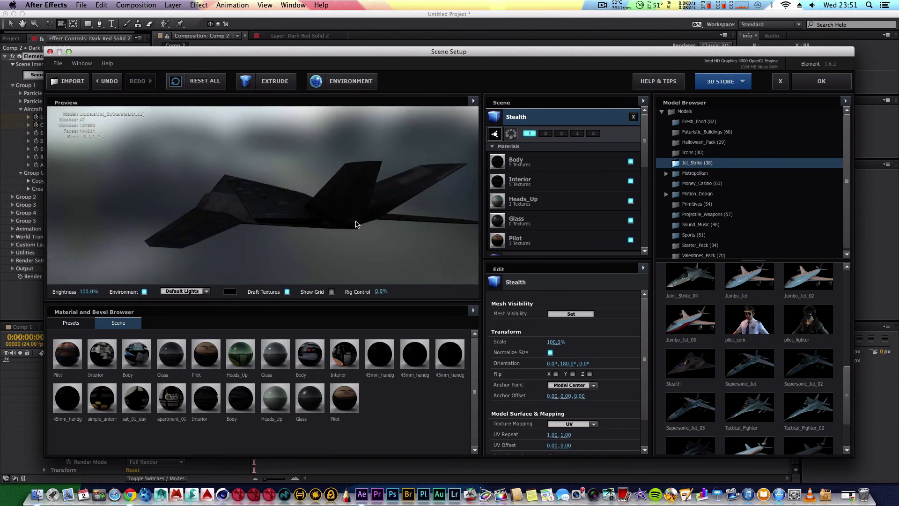
pyautogui.moveTo(357, 224); pyautogui.dragTo(409, 224)
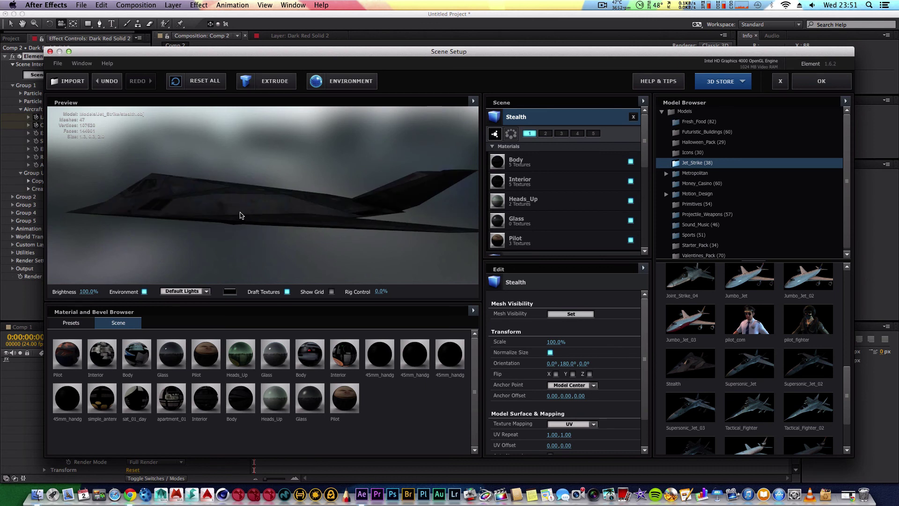
pyautogui.moveTo(241, 215); pyautogui.dragTo(300, 221)
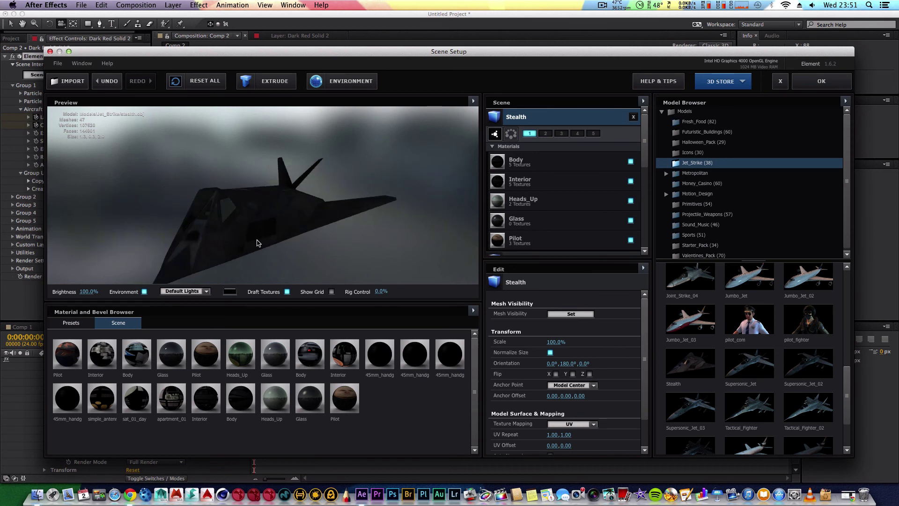
pyautogui.moveTo(256, 243); pyautogui.dragTo(250, 222)
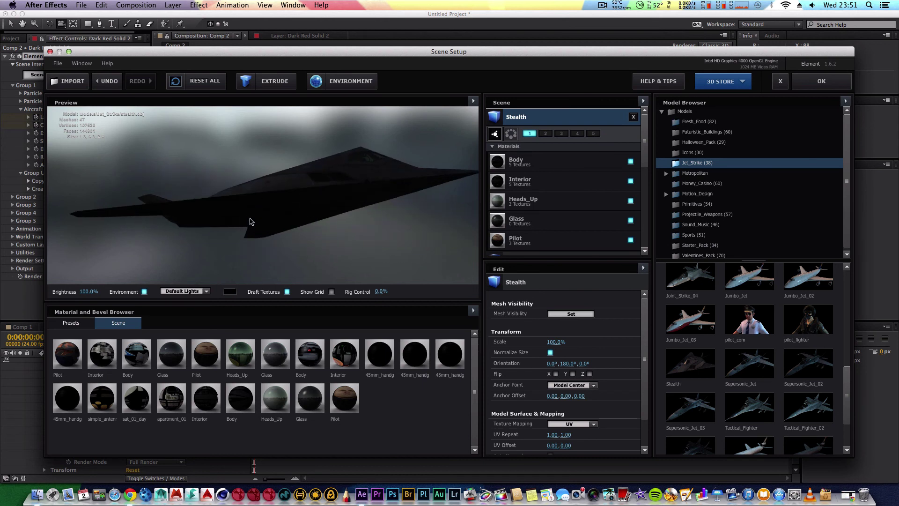
pyautogui.moveTo(393, 189); pyautogui.dragTo(277, 216)
pyautogui.moveTo(297, 272); pyautogui.dragTo(318, 225)
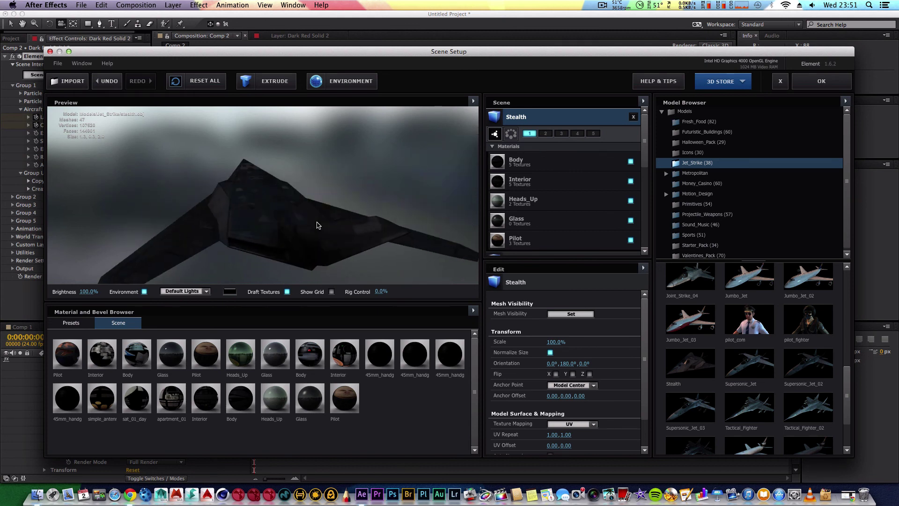
pyautogui.moveTo(325, 244); pyautogui.dragTo(319, 236)
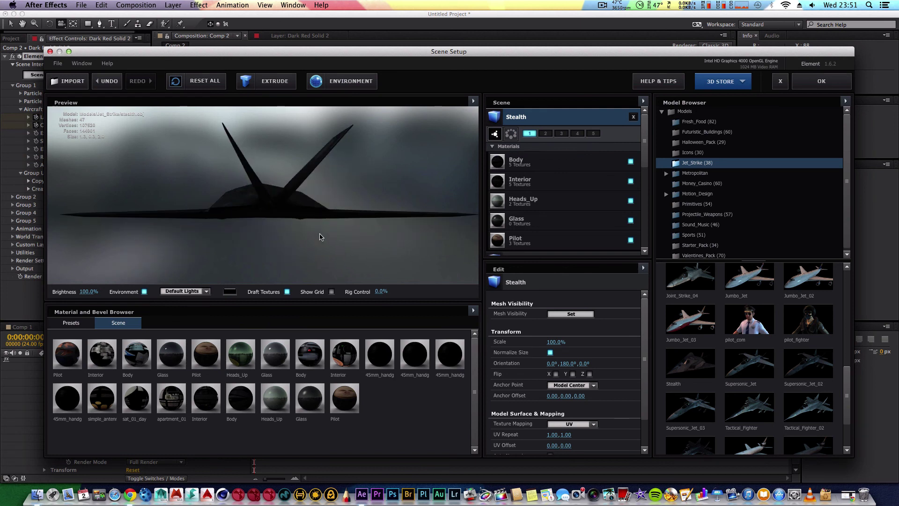
pyautogui.moveTo(396, 215); pyautogui.dragTo(432, 222)
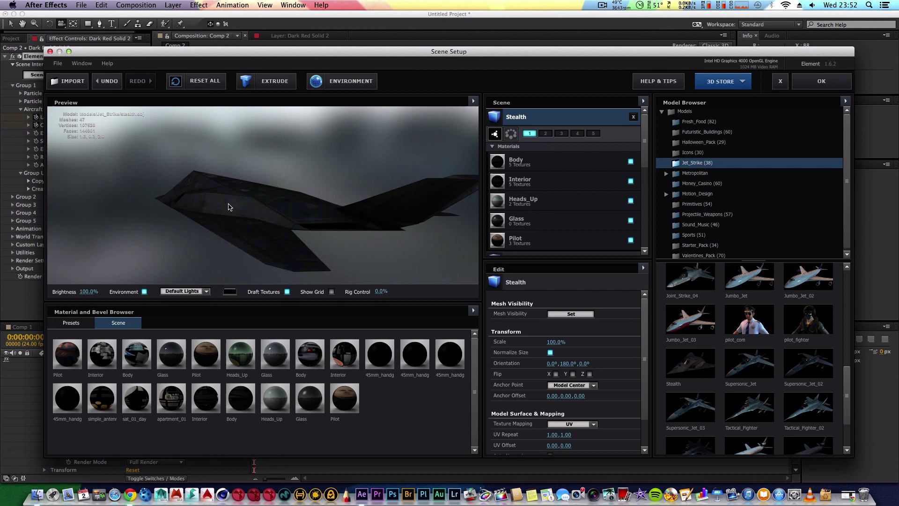
pyautogui.moveTo(230, 207); pyautogui.dragTo(285, 201)
pyautogui.moveTo(187, 178); pyautogui.dragTo(258, 198)
pyautogui.moveTo(384, 205); pyautogui.dragTo(231, 198)
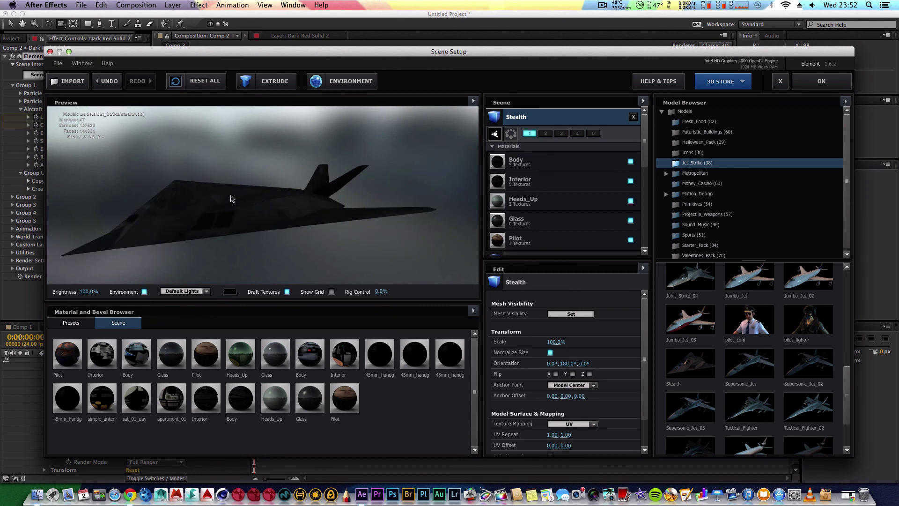
# Step: Apply the Scene Setup and view the apartment_01 building from an angled corner in Comp 2
pyautogui.click(800, 84)
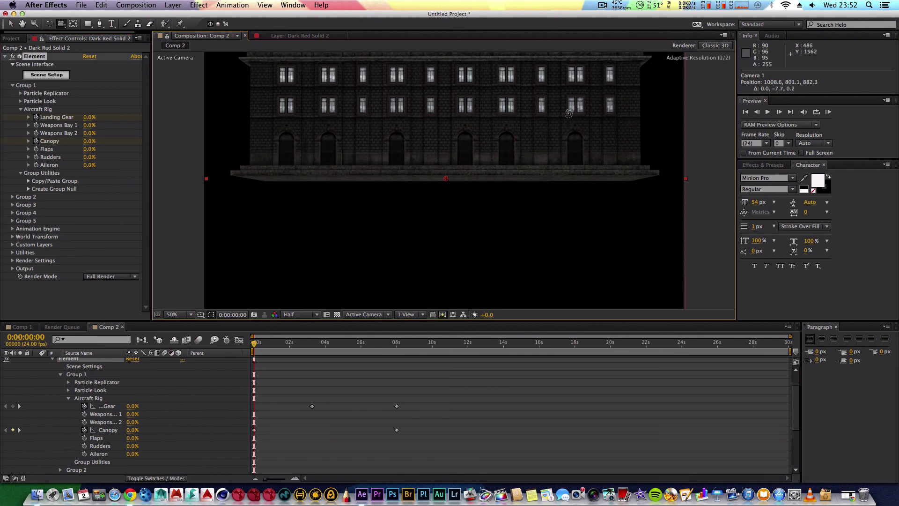
pyautogui.moveTo(514, 163); pyautogui.dragTo(552, 117)
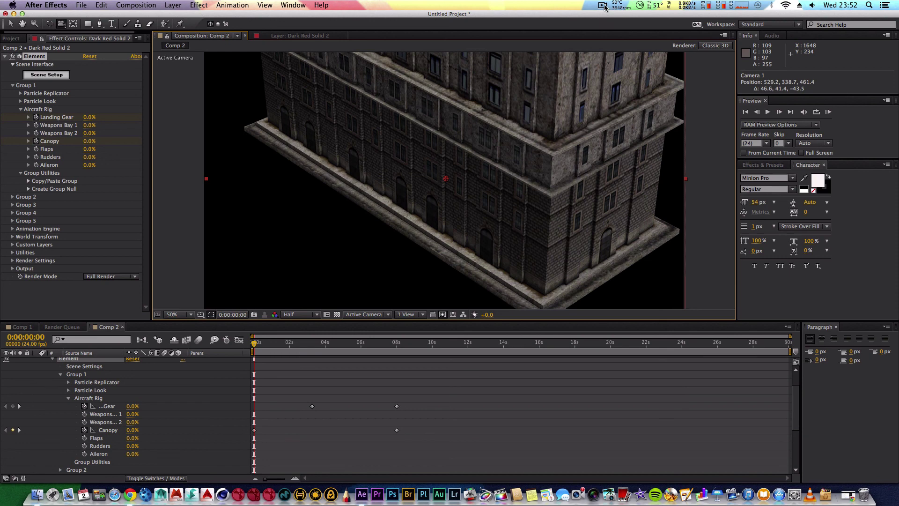